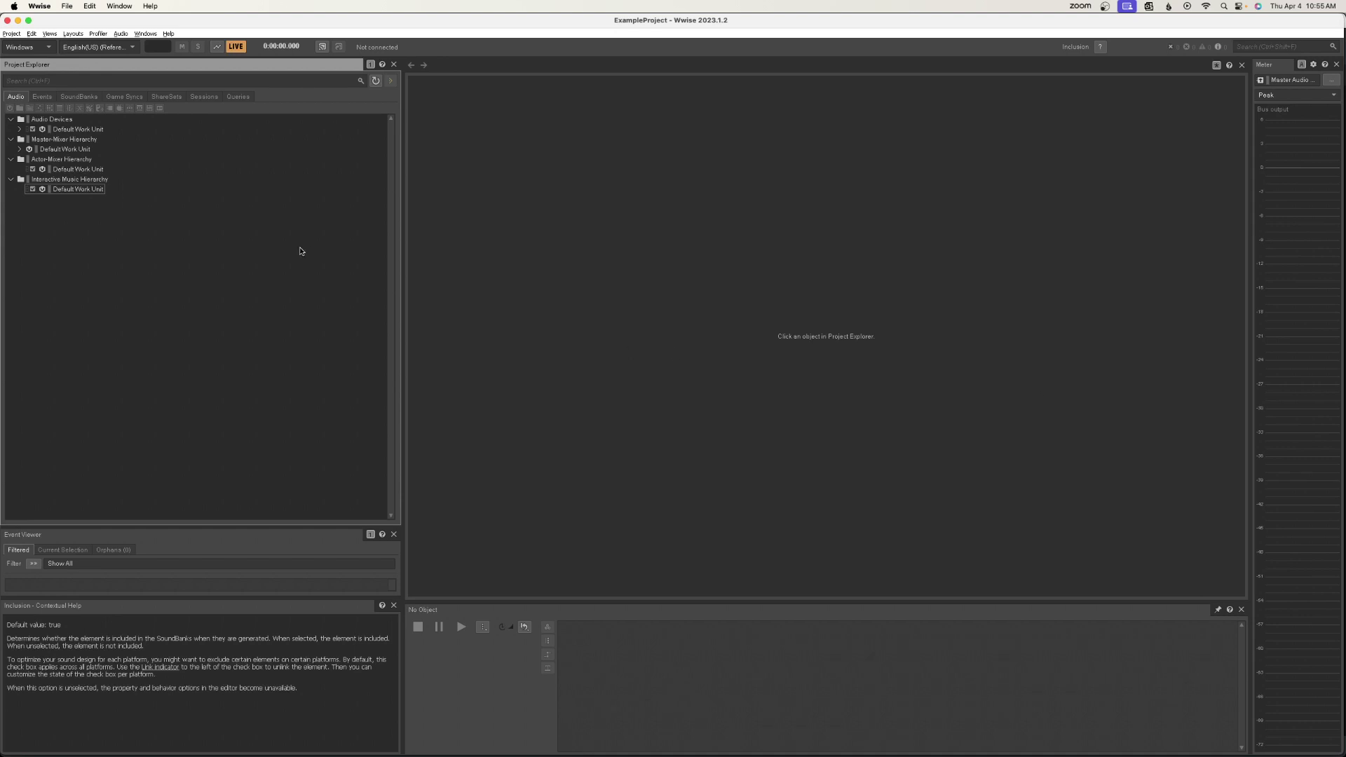
# Collapse the Actor-Mixer Hierarchy, Master-Mixer Hierarchy and Audio Devices folders in the project tree.
pyautogui.click(11, 159)
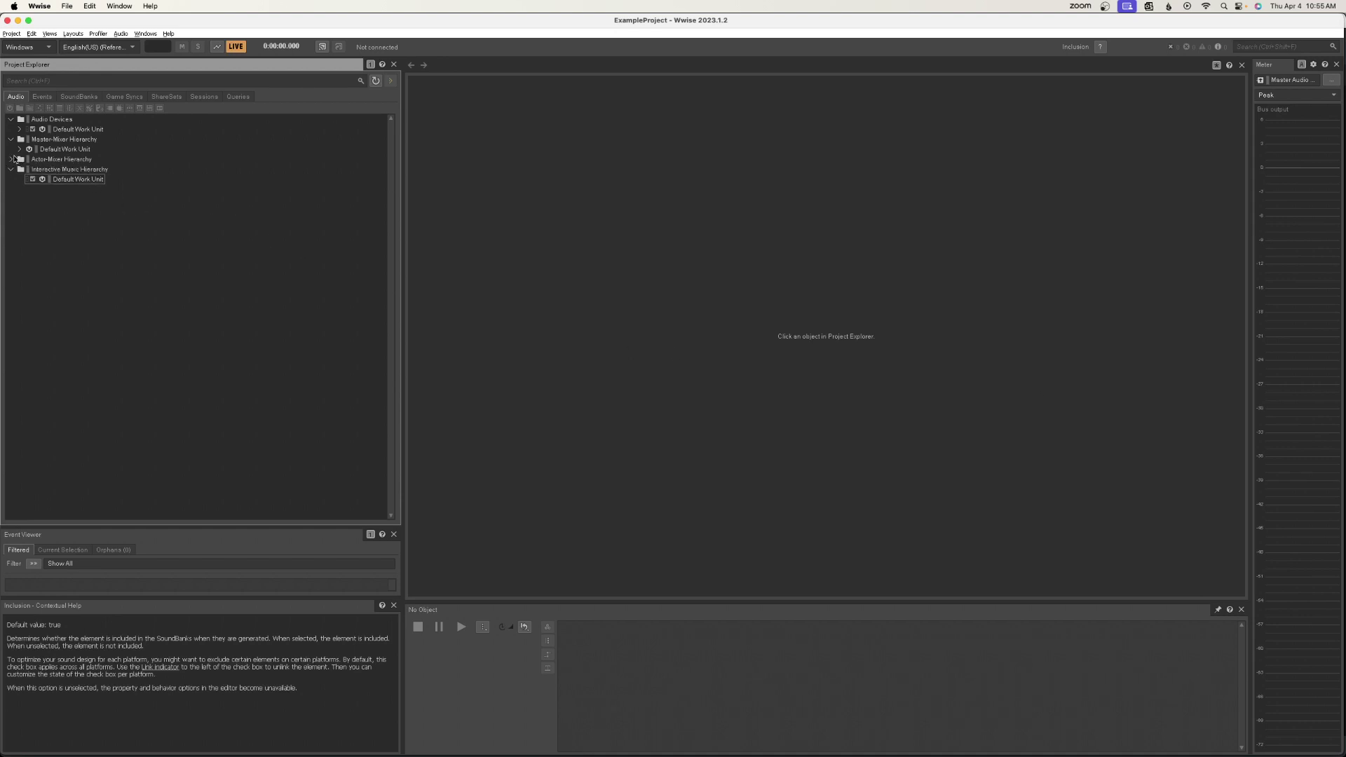
pyautogui.click(11, 139)
pyautogui.click(11, 119)
# Create a Music Switch Container named CombatFlow in the Default Work Unit of the Interactive Music Hierarchy.
pyautogui.click(78, 161)
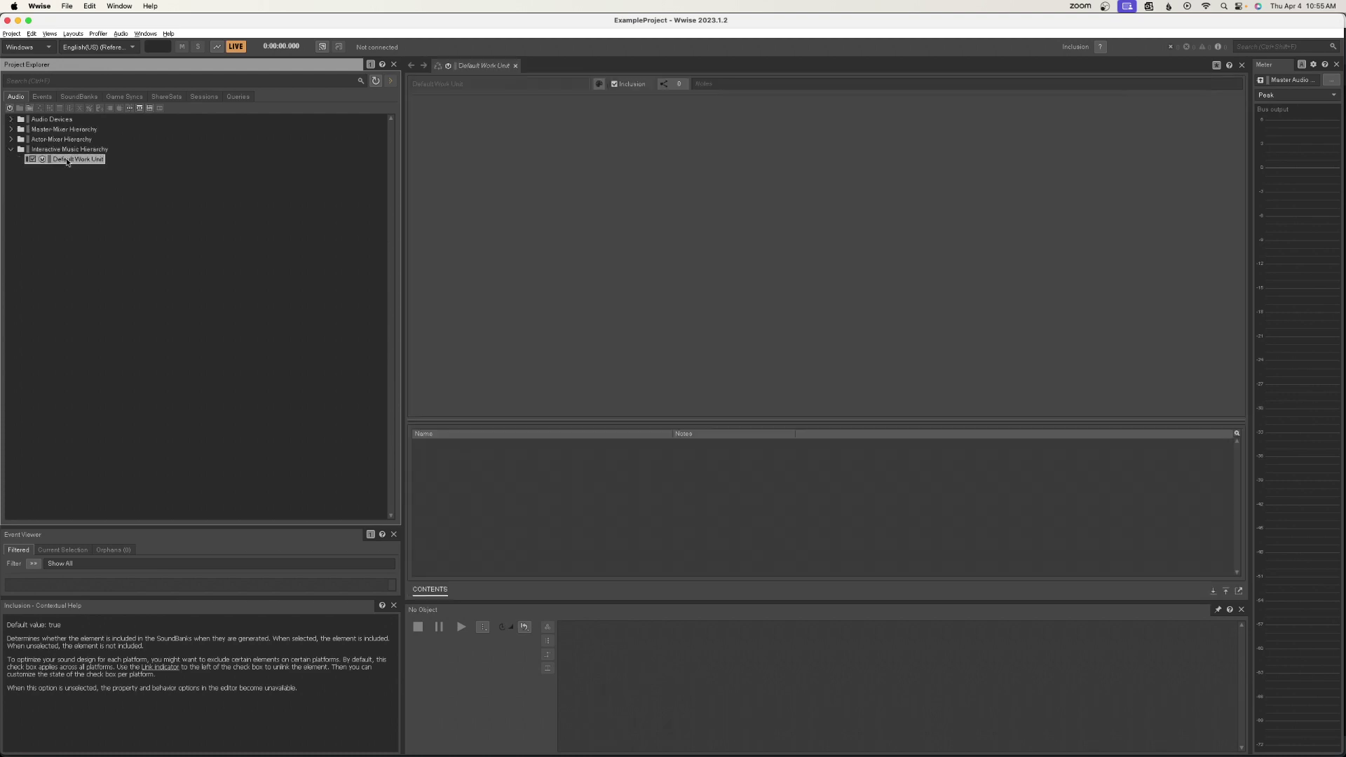
pyautogui.rightClick(72, 161)
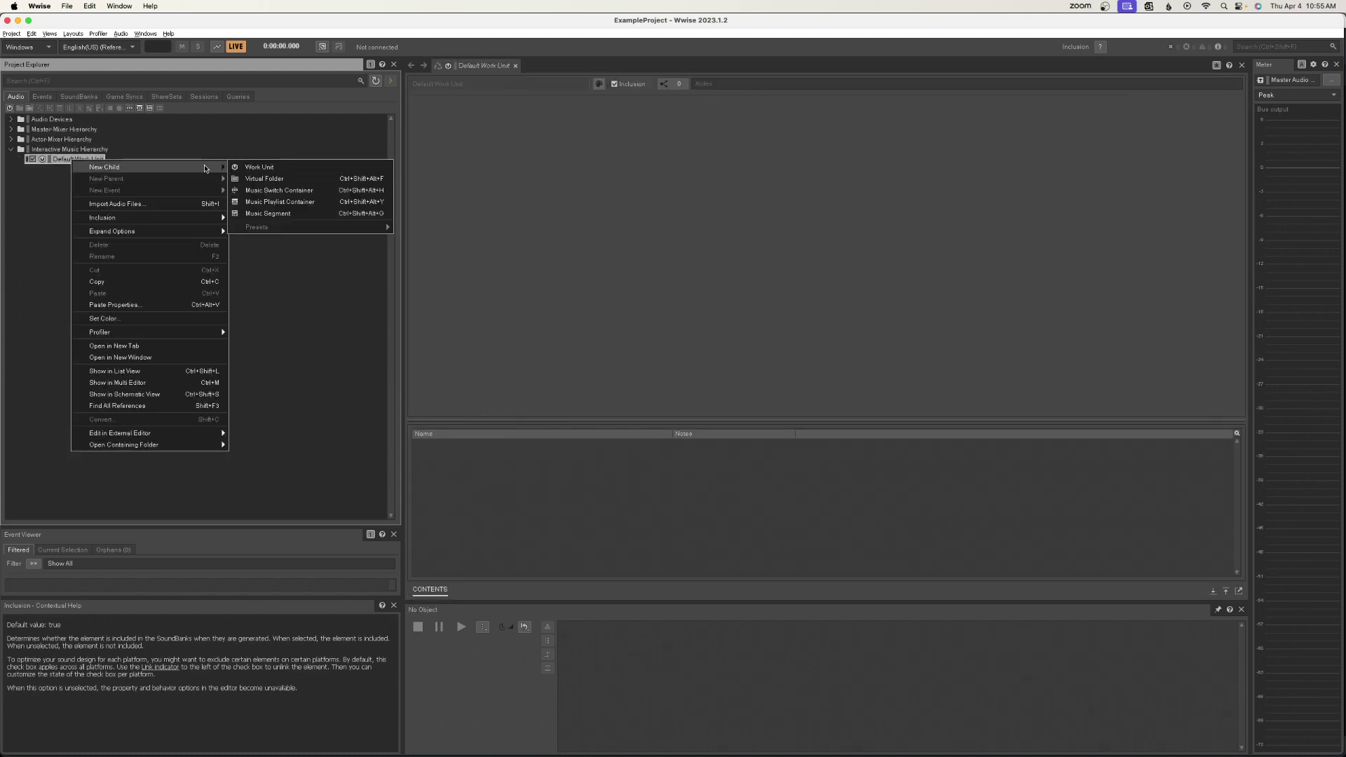
pyautogui.click(284, 195)
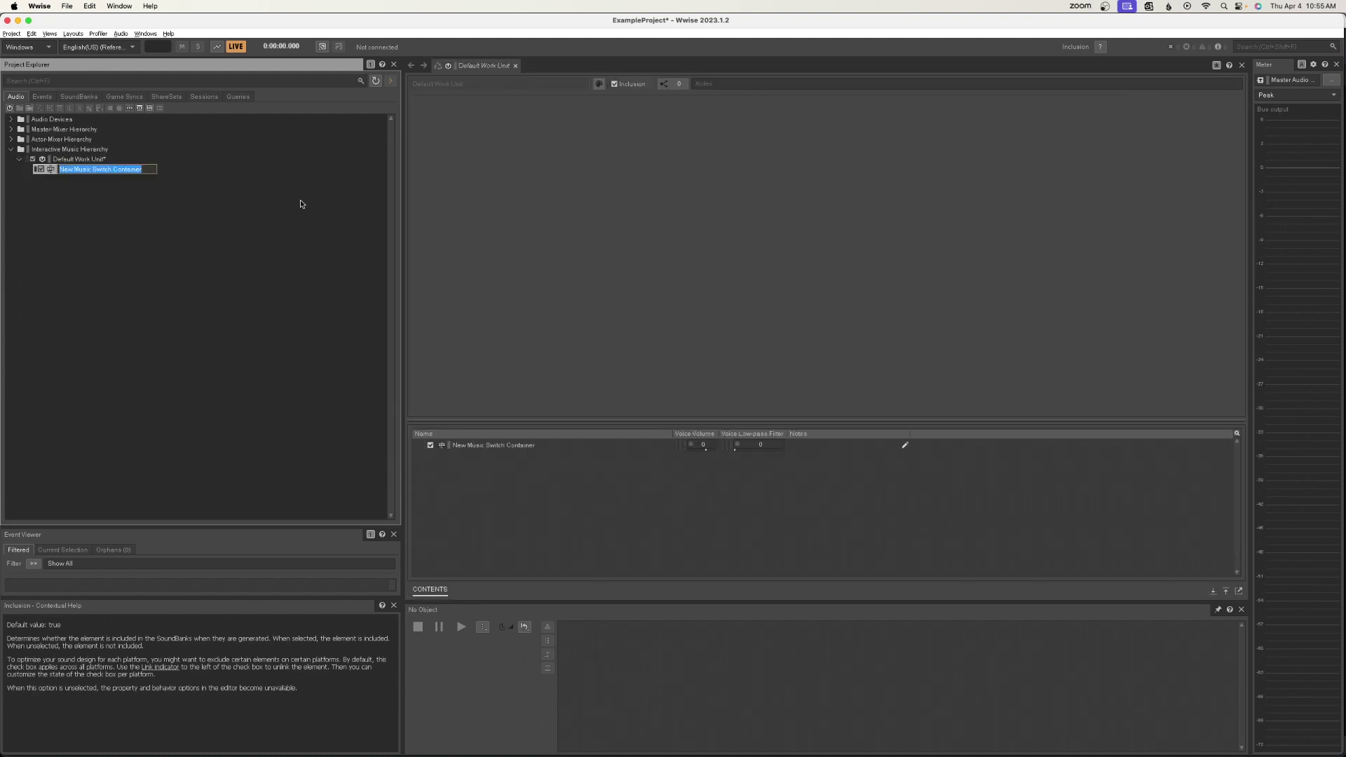
pyautogui.write('CombatFlow')
pyautogui.press('Return')
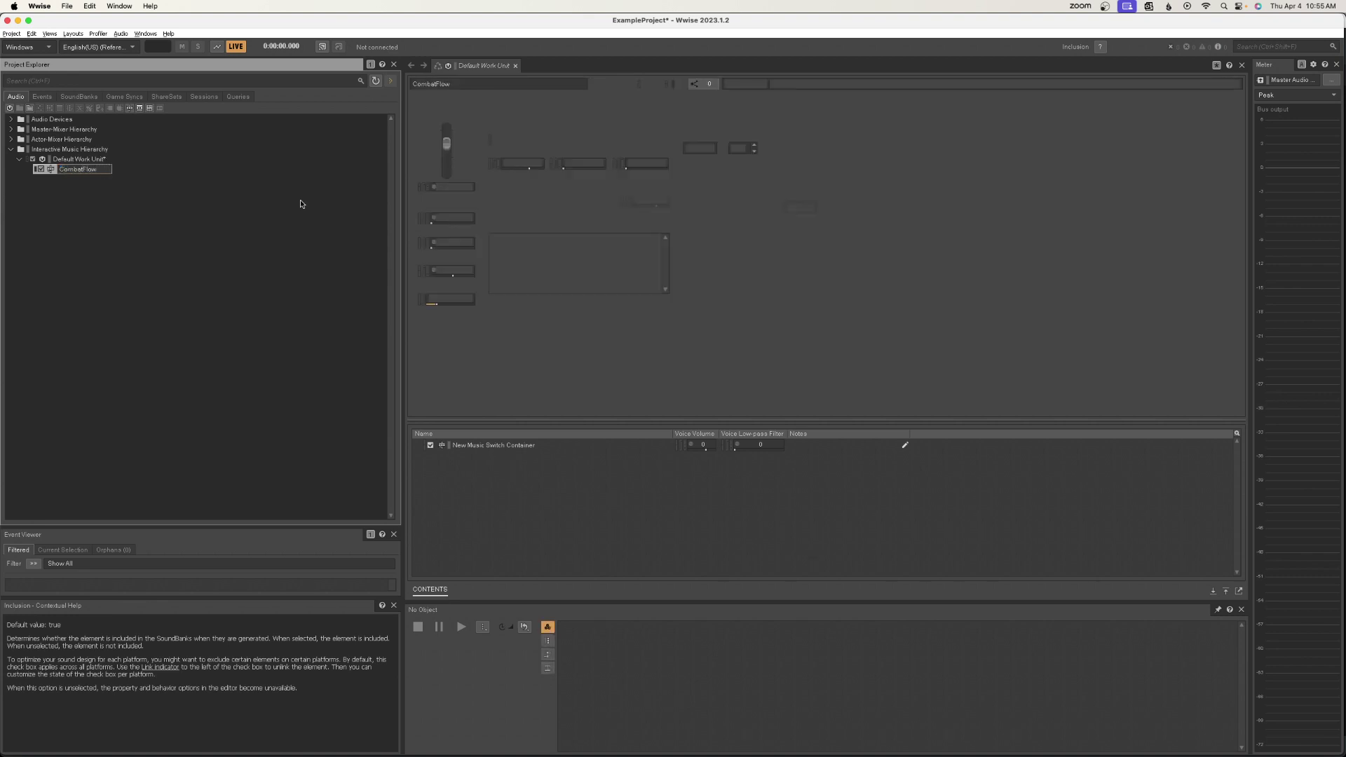
# Add a Music Playlist Container named Exploration as a child of CombatFlow.
pyautogui.rightClick(86, 171)
pyautogui.moveTo(156, 179)
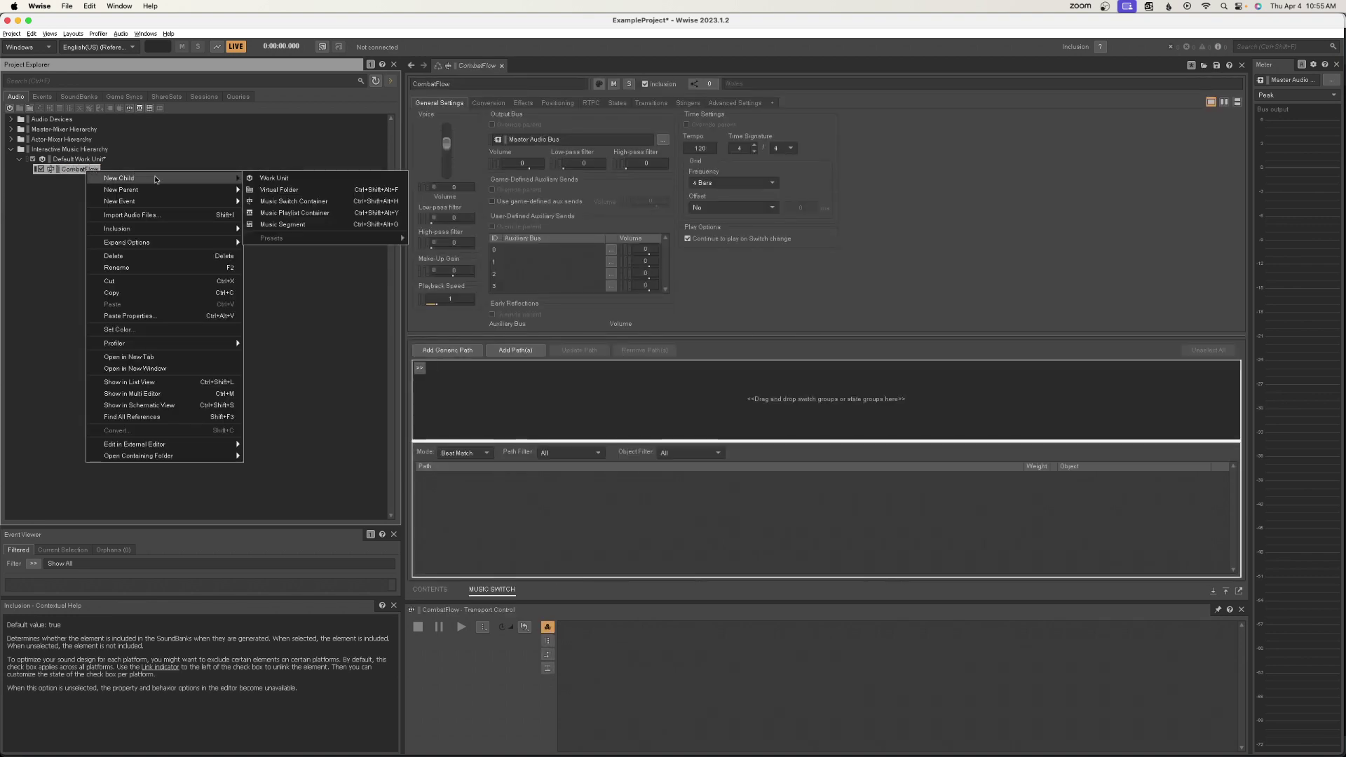
pyautogui.click(294, 213)
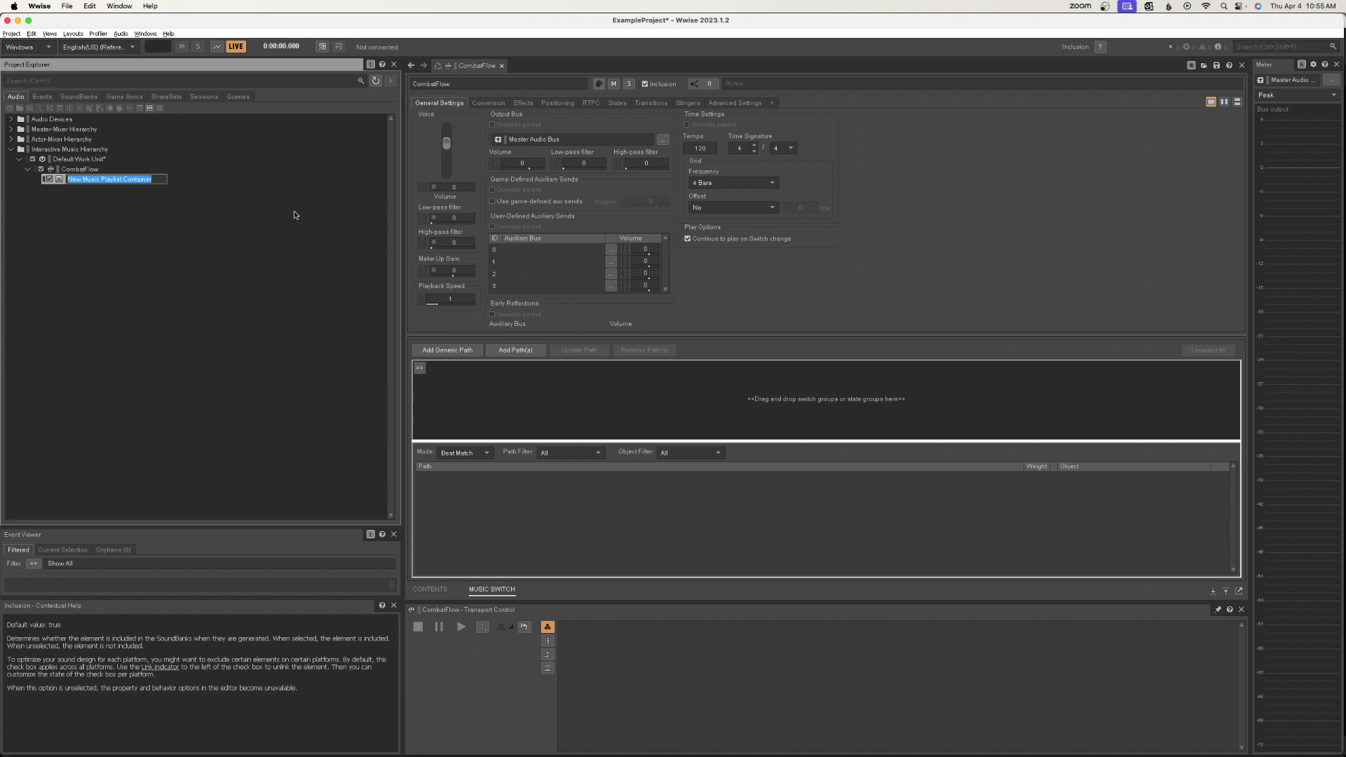
pyautogui.write('Exploration')
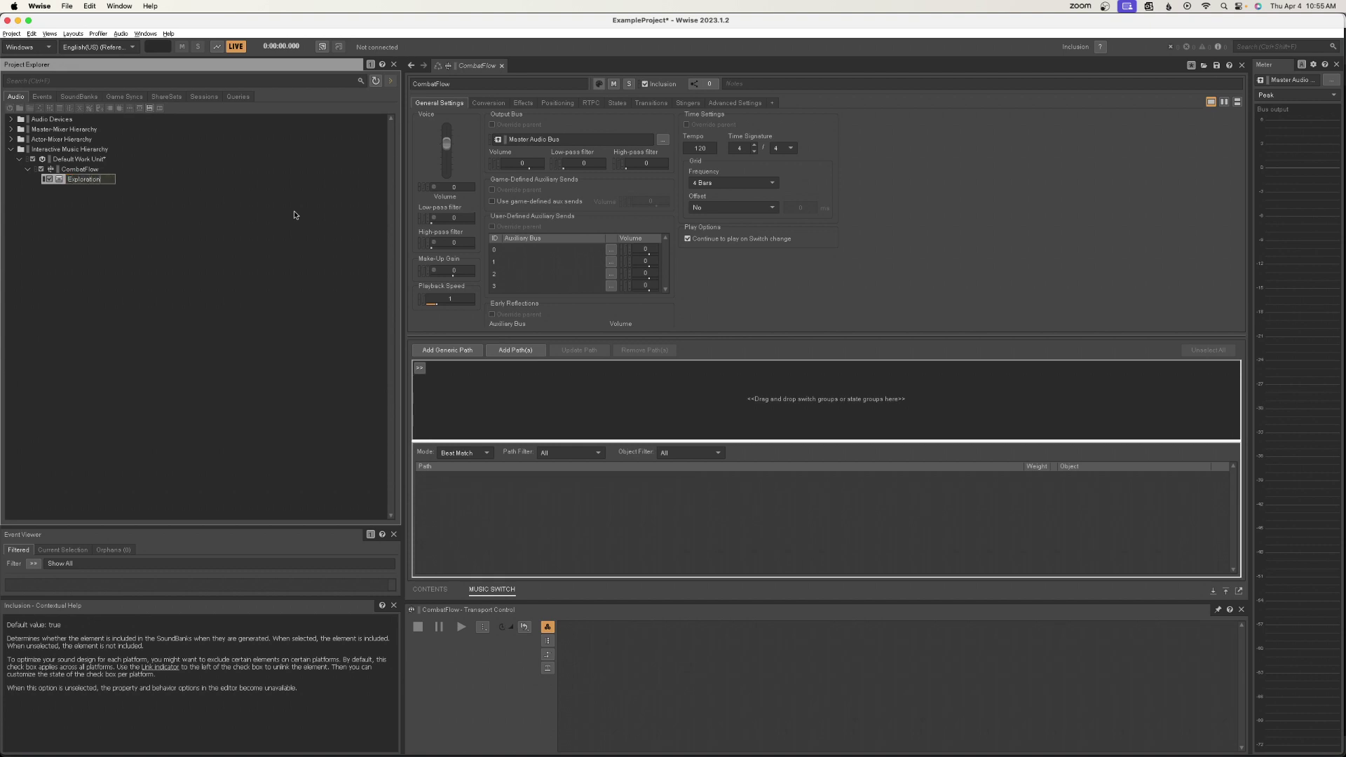
pyautogui.press('Return')
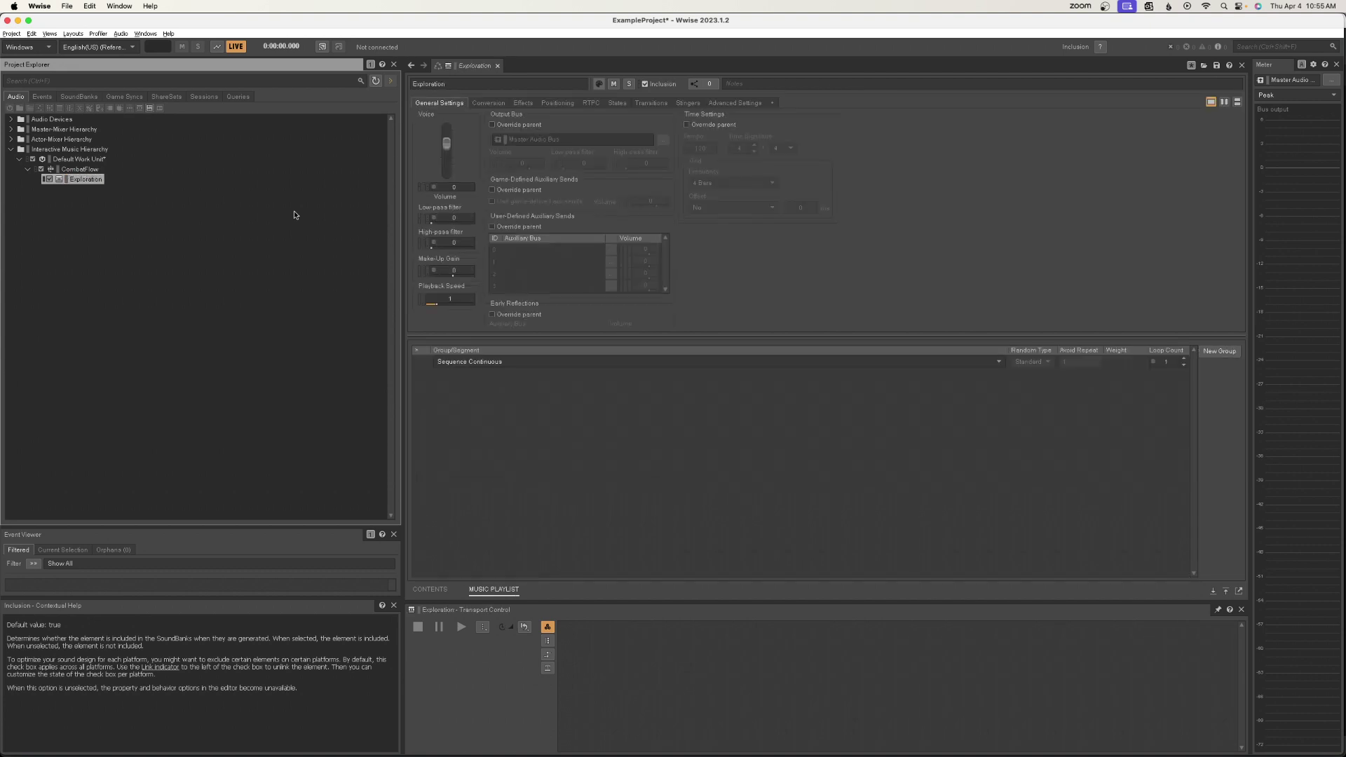
# Duplicate the Exploration playlist container and rename the copy EnemyProximity.
pyautogui.hotkey('ctrl', 'd')
pyautogui.press('F2')
pyautogui.write('Enem')
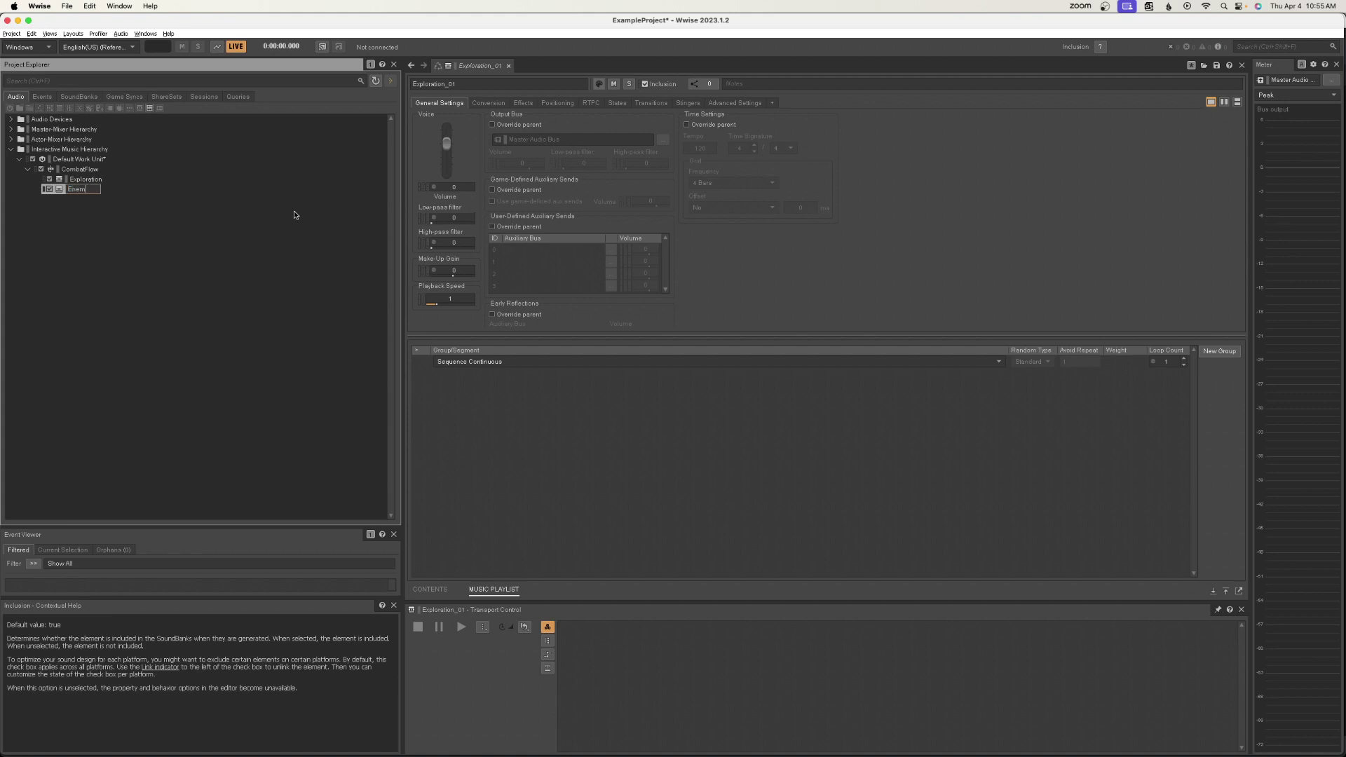
pyautogui.write('yProximity')
pyautogui.press('Return')
# Duplicate the EnemyProximity playlist container and rename the copy Anticipation.
pyautogui.hotkey('ctrl', 'd')
pyautogui.press('F2')
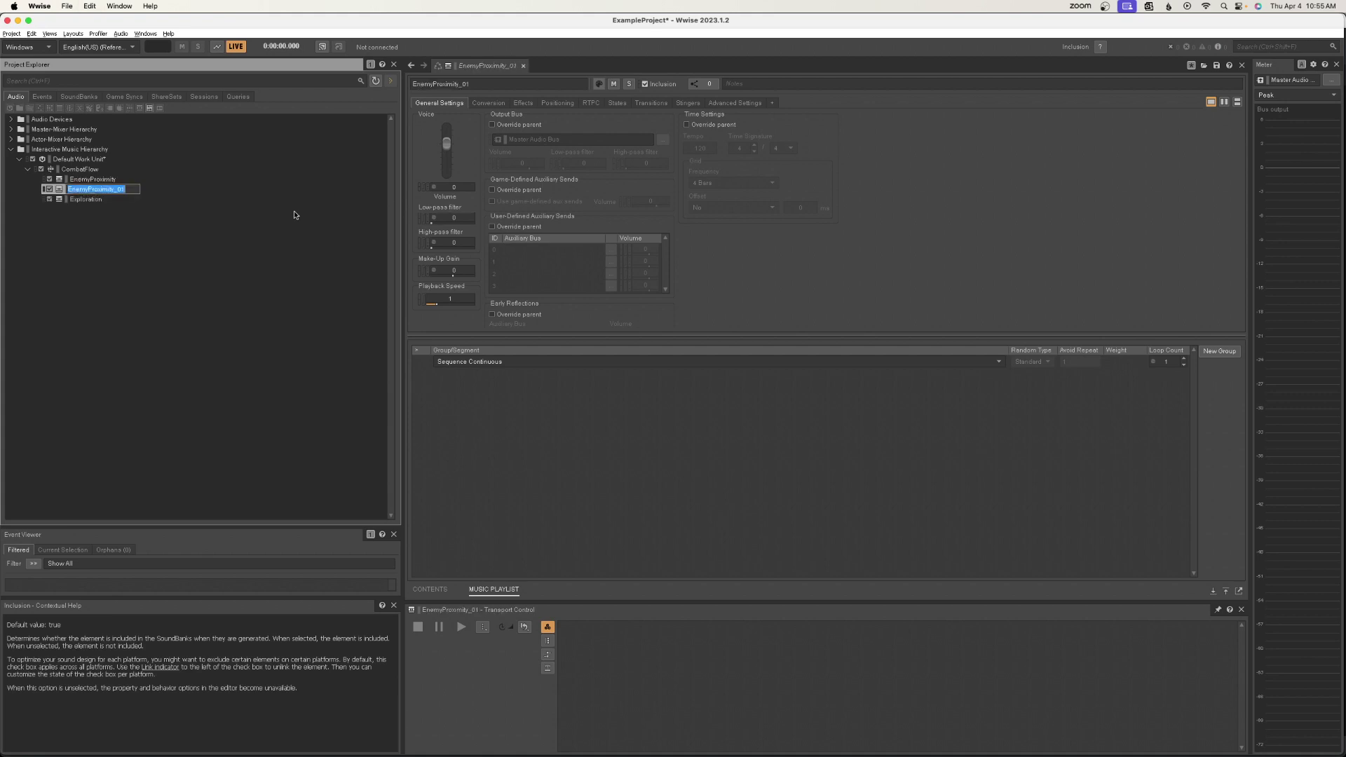
pyautogui.write('Anticipation')
pyautogui.press('Return')
# Duplicate the Anticipation playlist container and rename the copy Combat.
pyautogui.hotkey('ctrl', 'd')
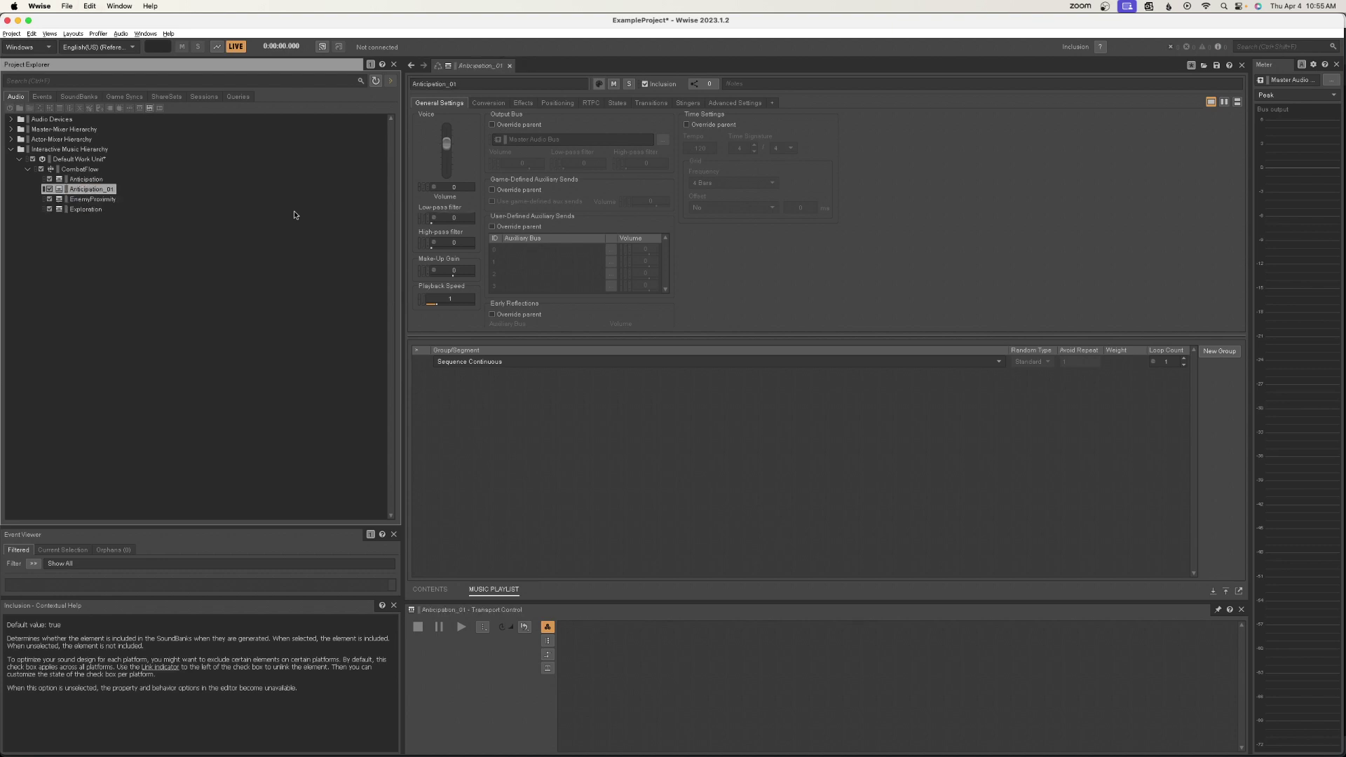
pyautogui.press('F2')
pyautogui.write('Combat')
pyautogui.press('Return')
pyautogui.click(222, 231)
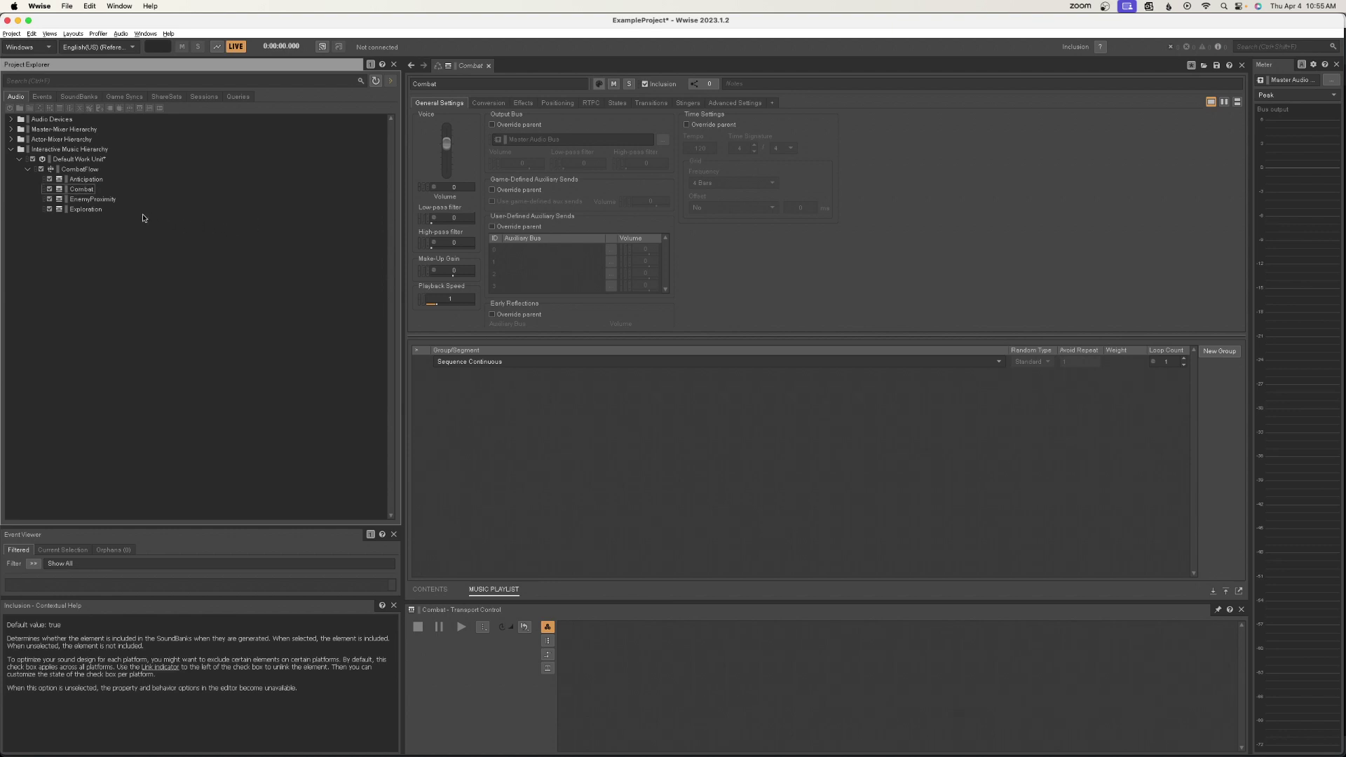
# Review the Exploration, EnemyProximity, Anticipation and Combat playlist containers under CombatFlow.
pyautogui.moveTo(115, 219); pyautogui.dragTo(75, 181)
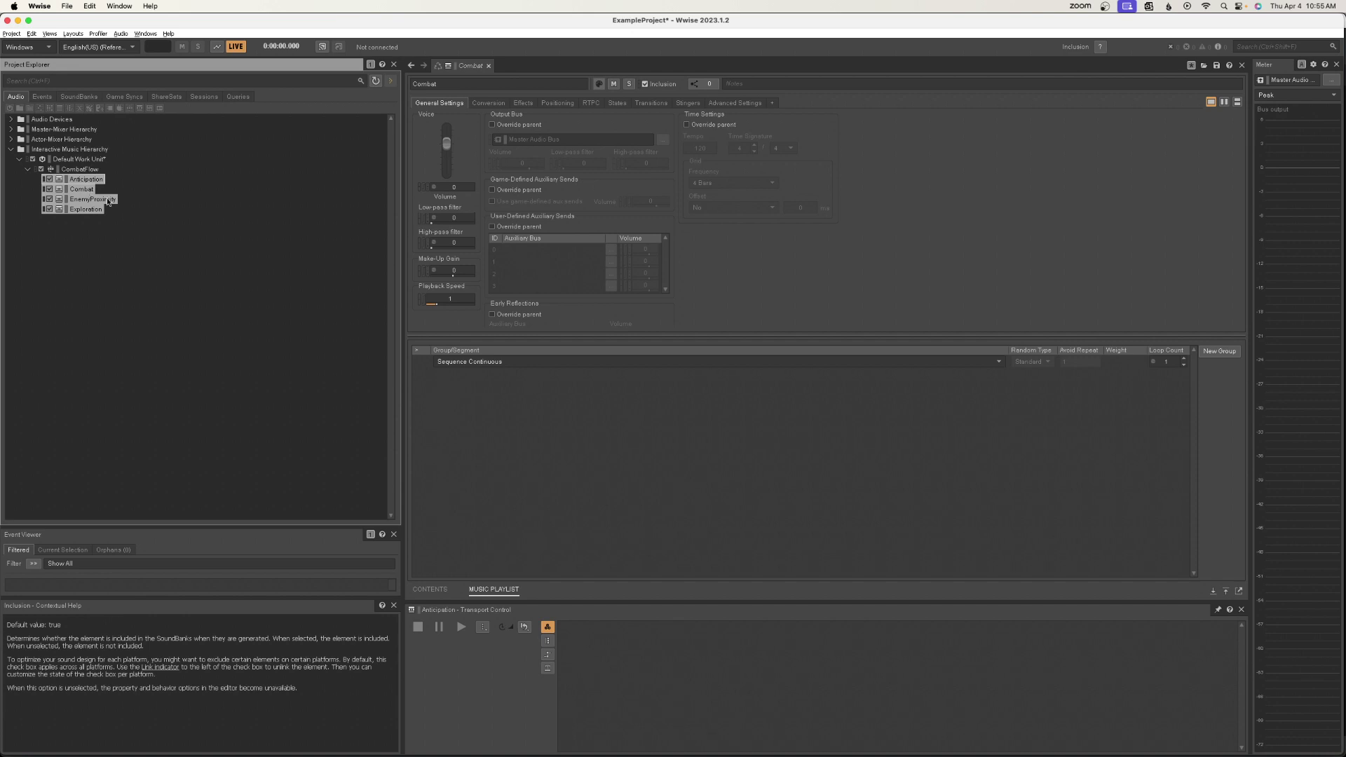
pyautogui.click(165, 231)
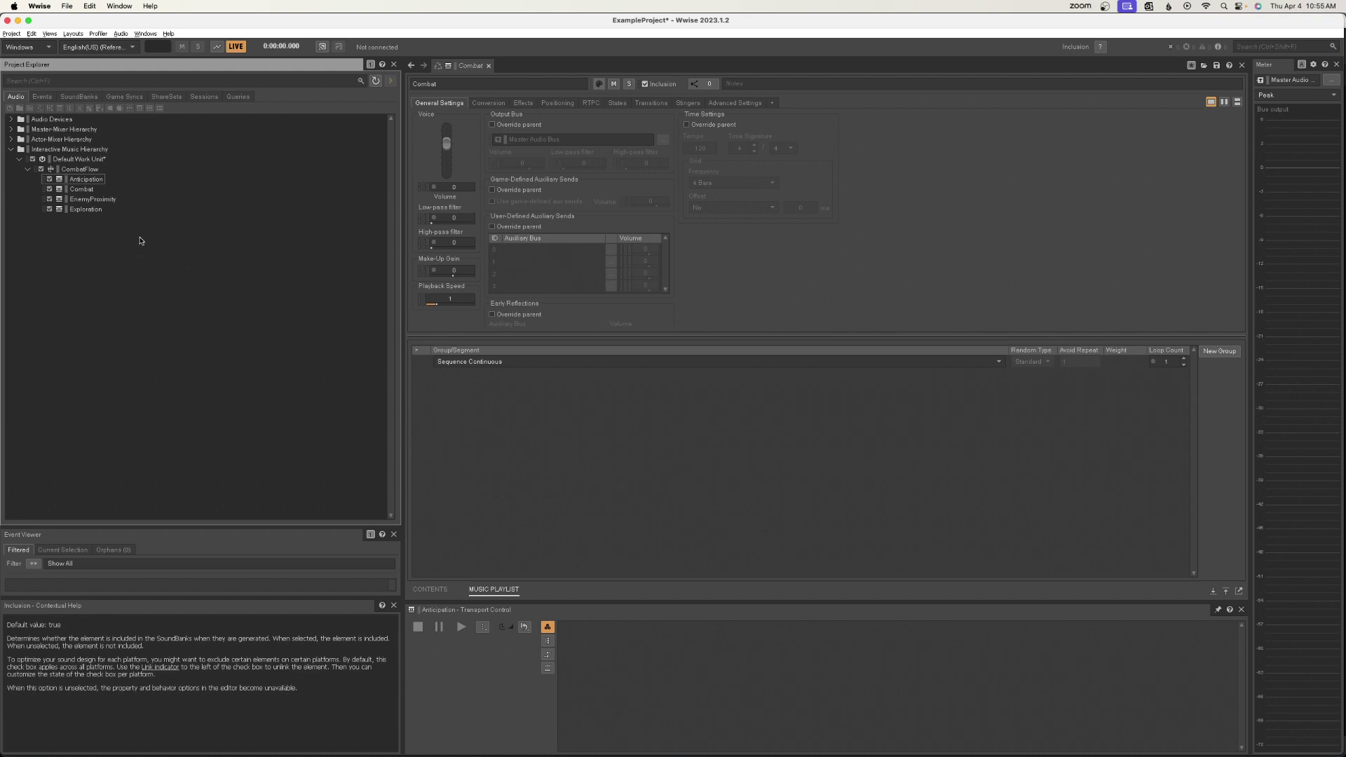
pyautogui.click(96, 212)
pyautogui.click(105, 201)
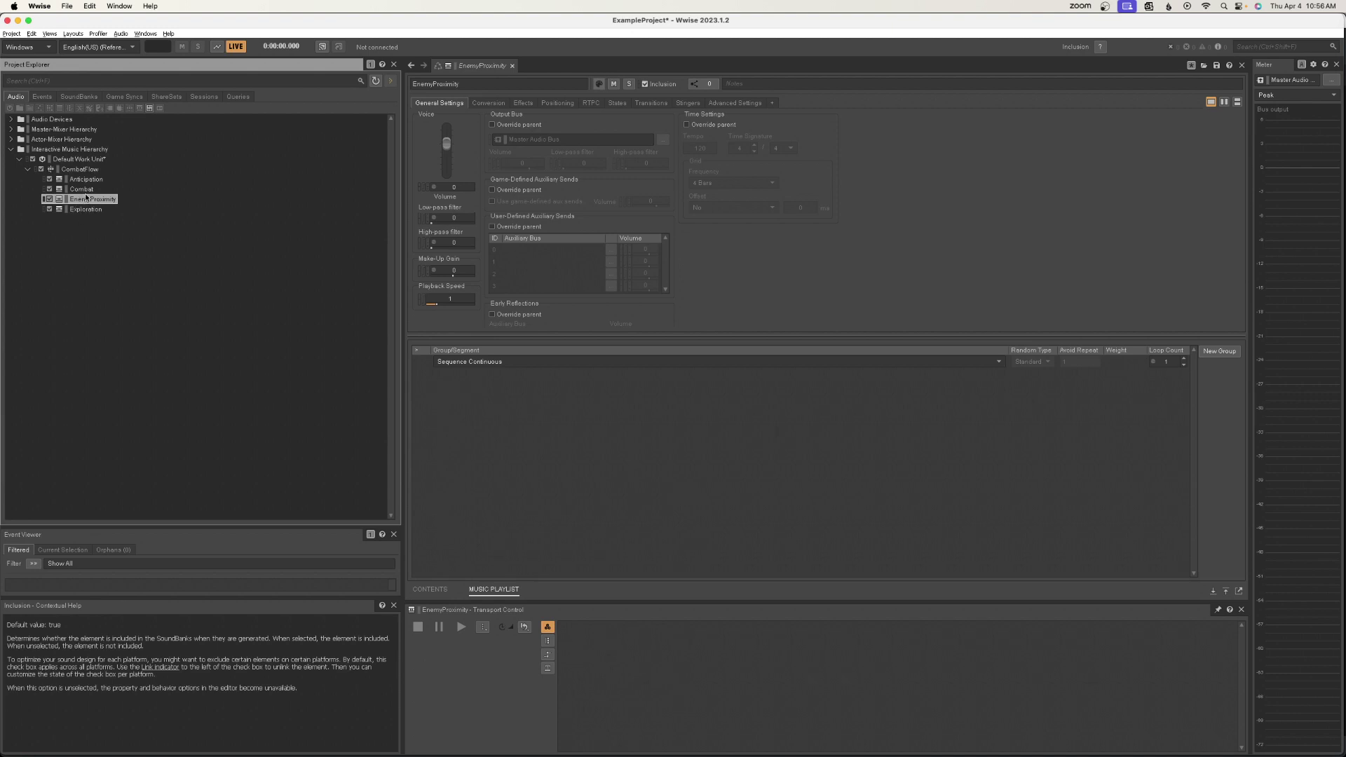
pyautogui.press('F2')
pyautogui.press('Escape')
pyautogui.click(98, 180)
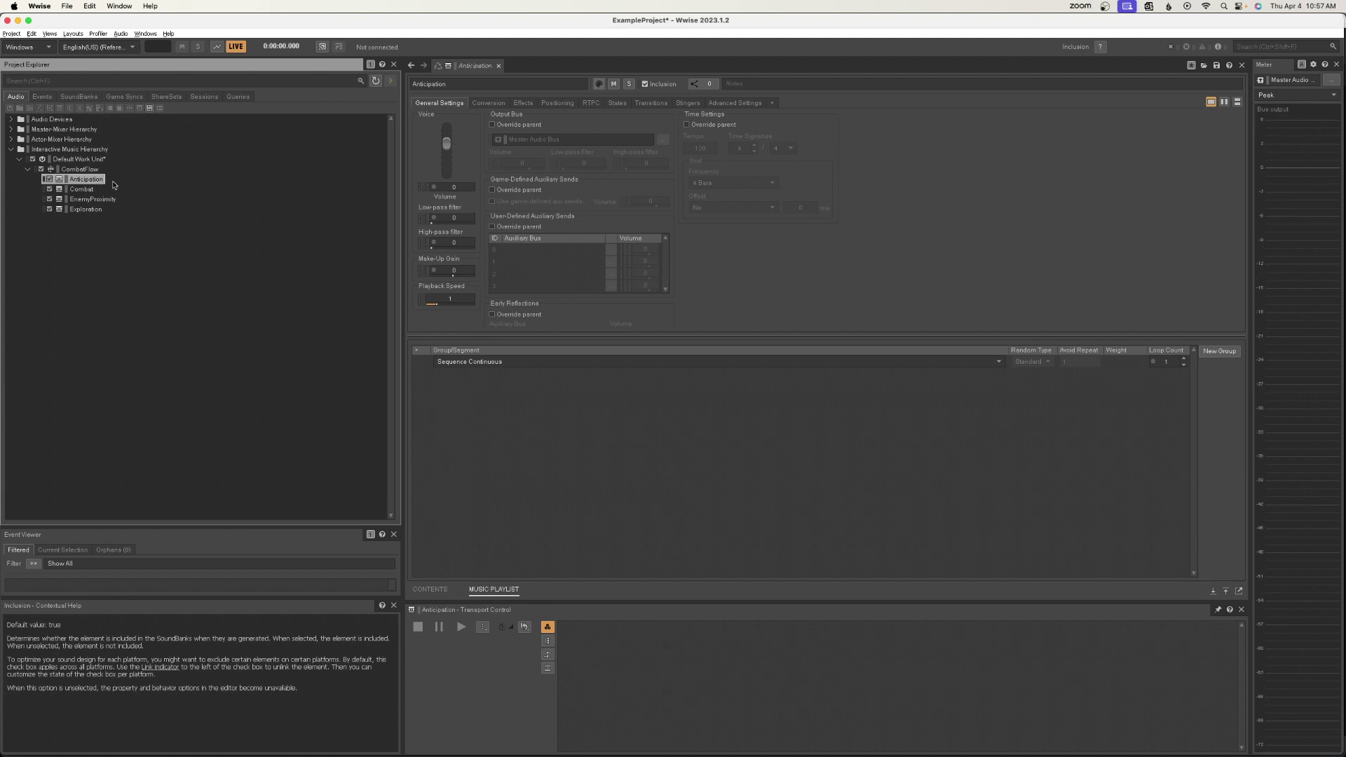
pyautogui.click(113, 183)
pyautogui.click(83, 190)
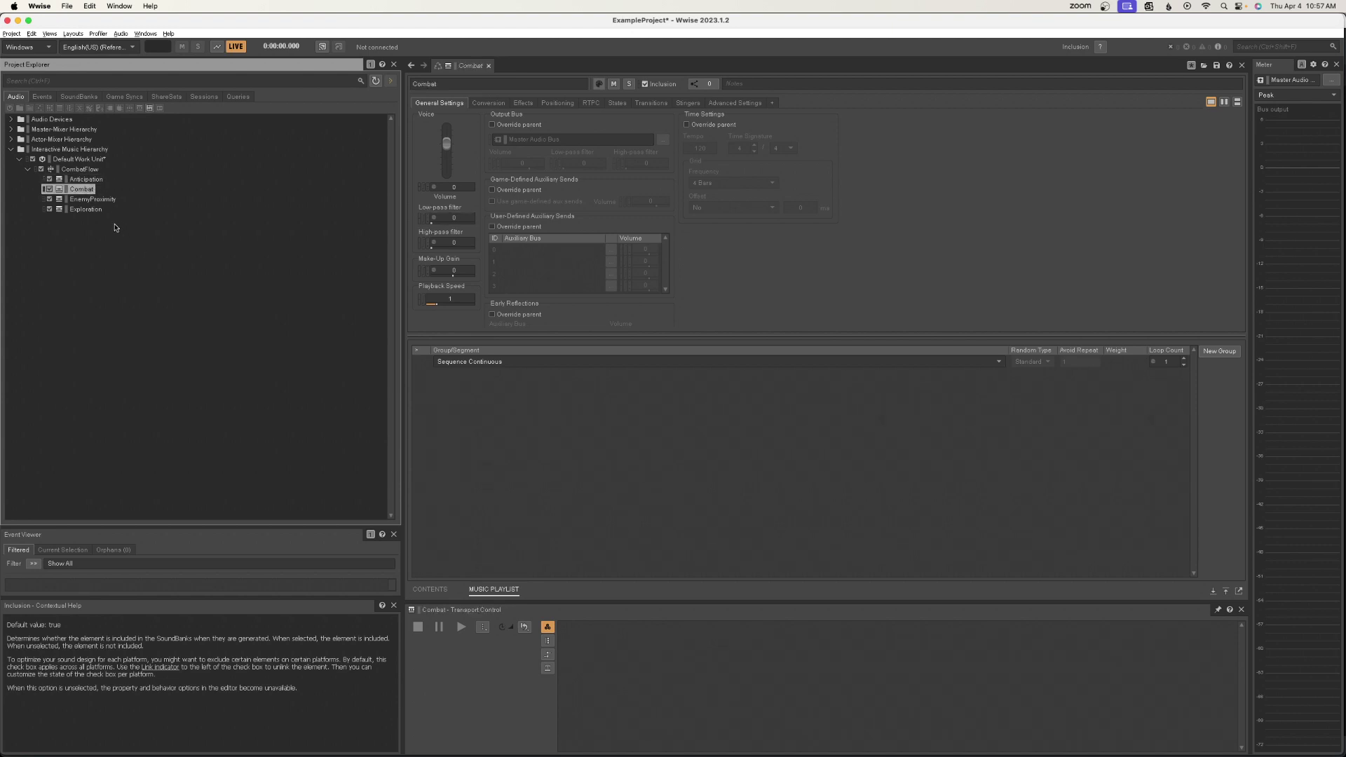
pyautogui.click(111, 194)
# Create a game parameter named EnemyProximity in the Game Parameters Default Work Unit of the Game Syncs.
pyautogui.click(124, 96)
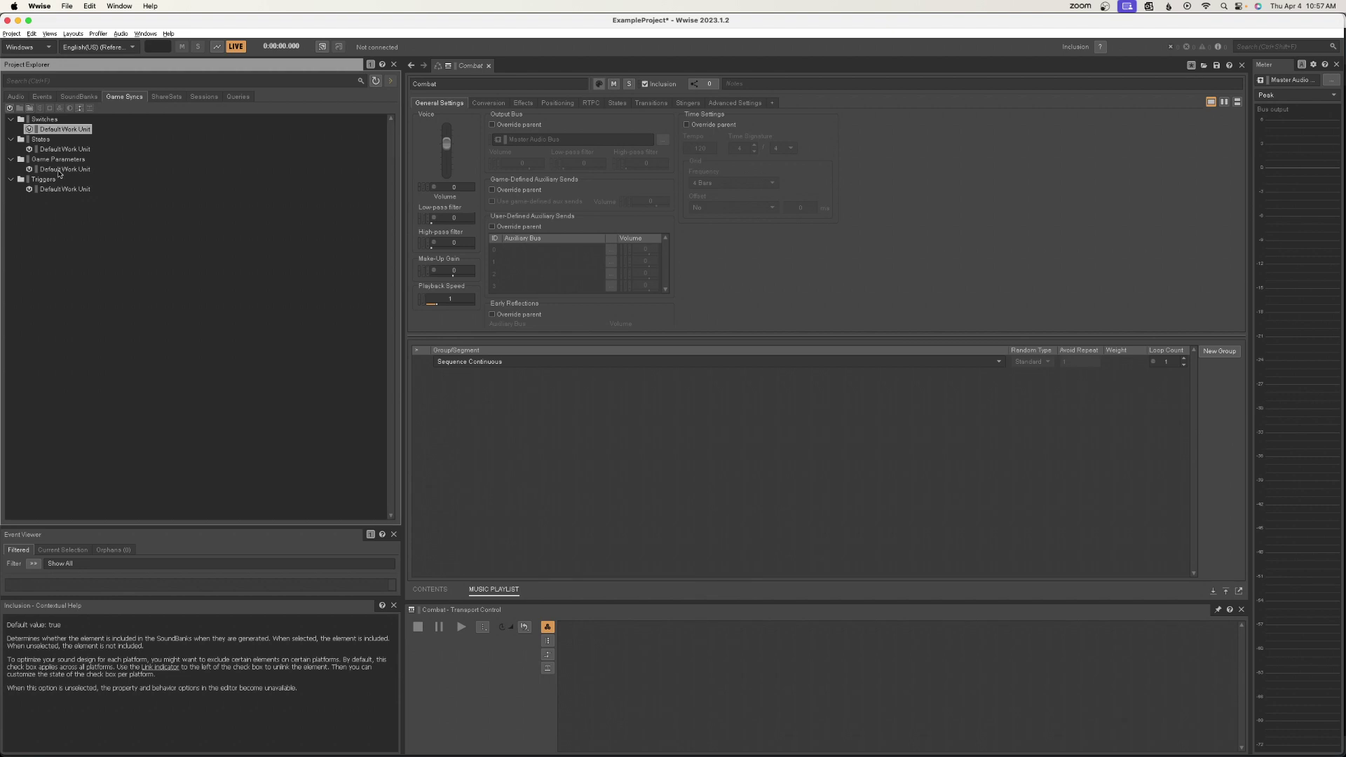
pyautogui.click(62, 170)
pyautogui.rightClick(62, 170)
pyautogui.moveTo(84, 177)
pyautogui.click(260, 202)
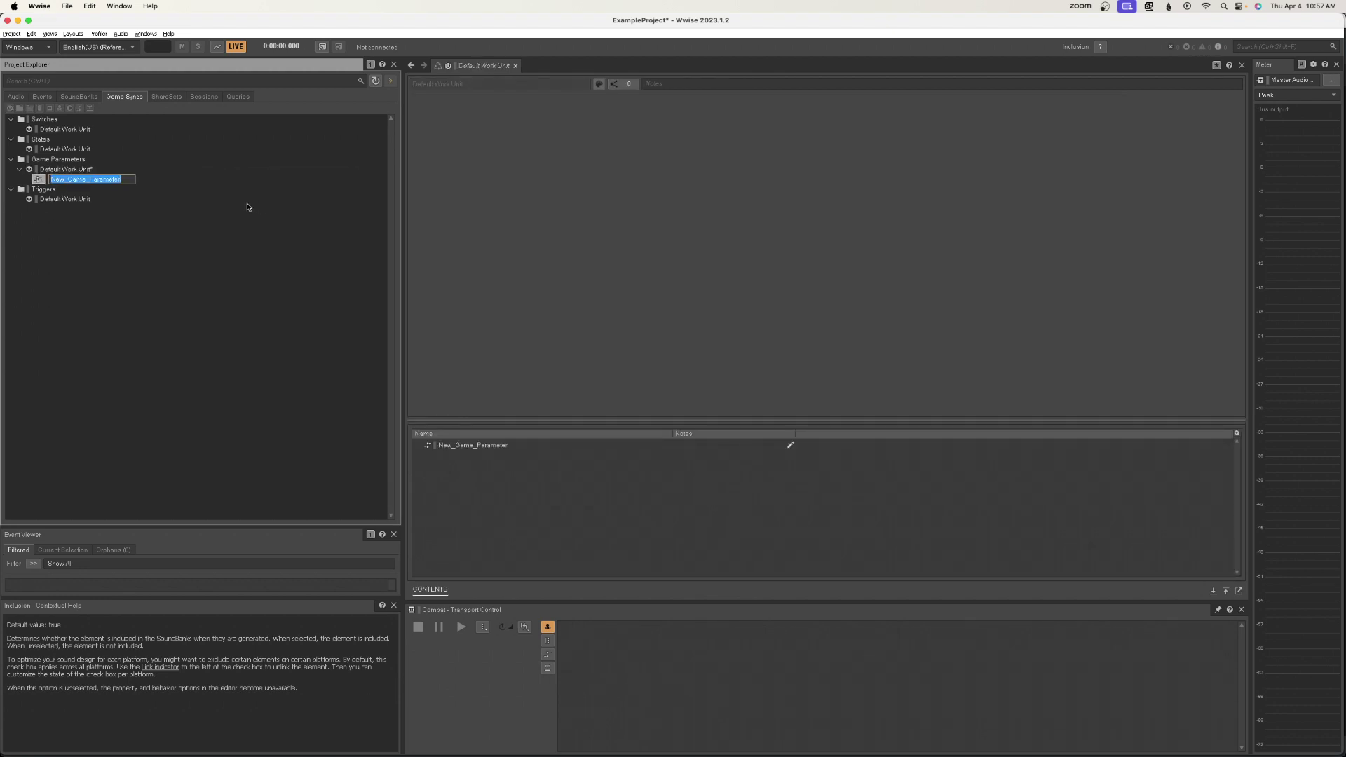
pyautogui.write('EnemyProximity')
pyautogui.press('Return')
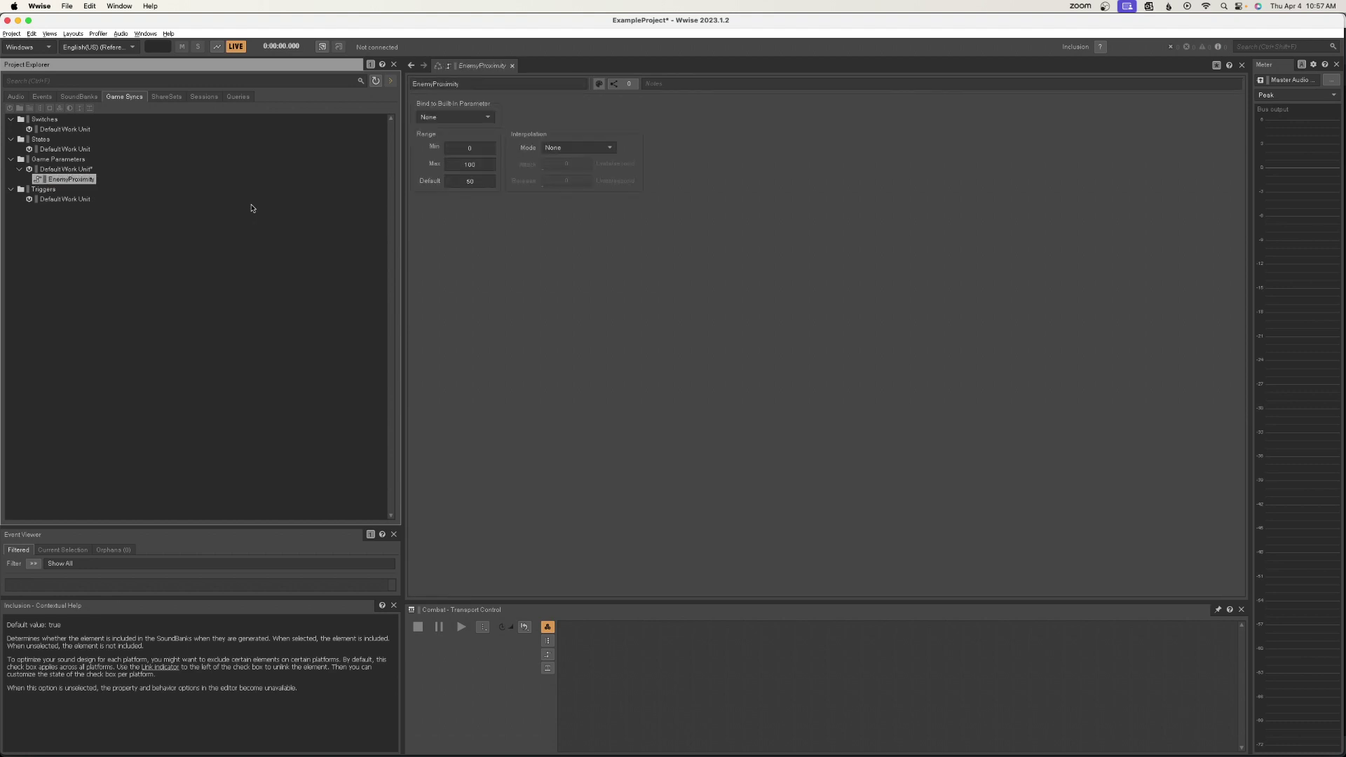
# Set the default value of the EnemyProximity game parameter to 100.
pyautogui.doubleClick(482, 184)
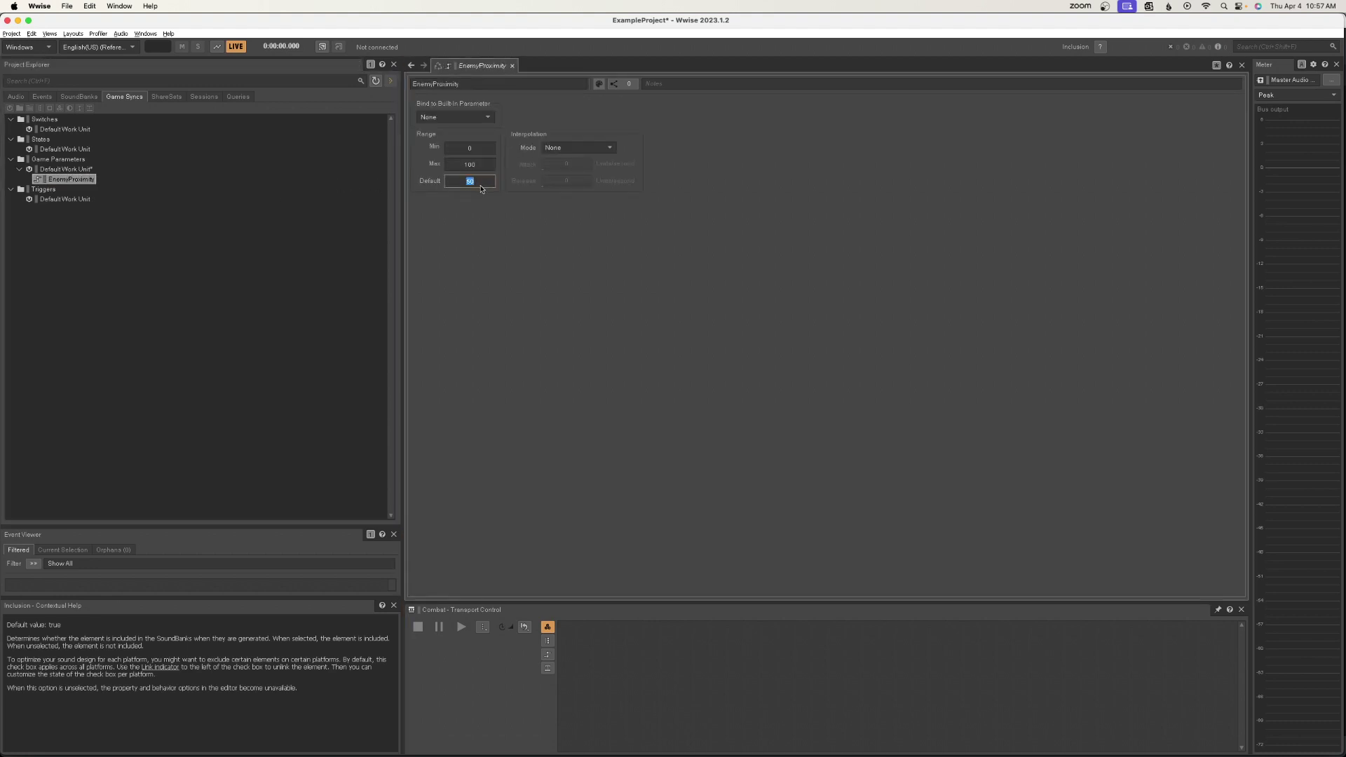
pyautogui.write('100')
pyautogui.press('Return')
# Create a switch group named EnemyProximity in the Switches Default Work Unit.
pyautogui.rightClick(51, 130)
pyautogui.moveTo(54, 135)
pyautogui.click(245, 160)
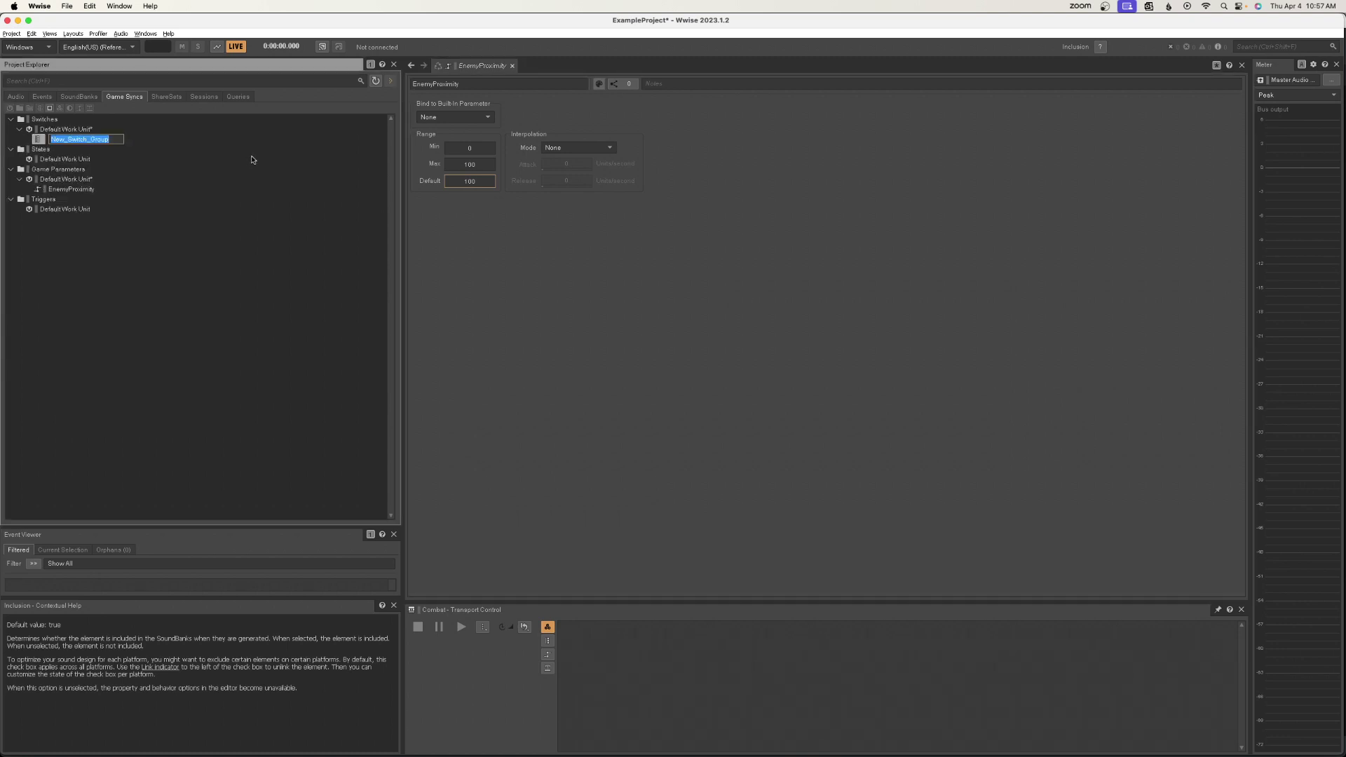
pyautogui.write('EnemyProximity')
pyautogui.press('Return')
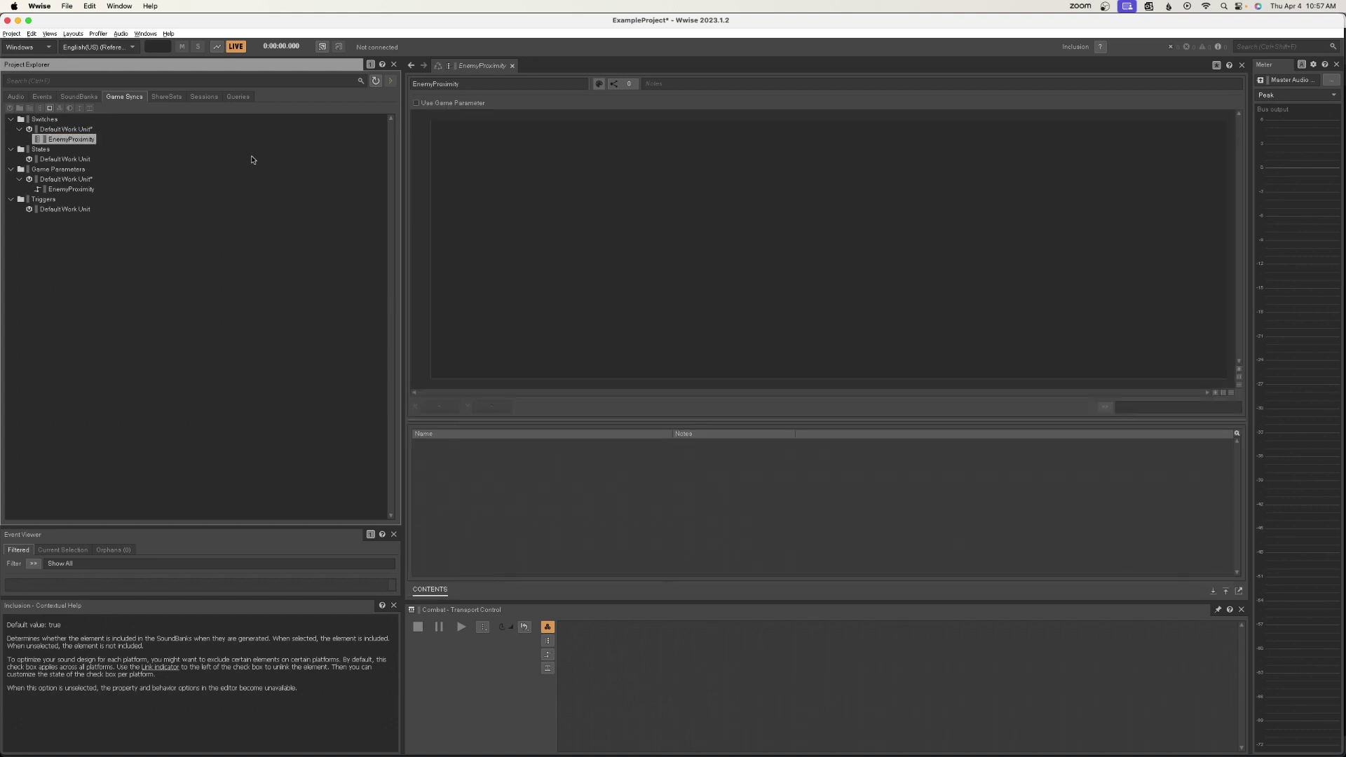
# Add a switch named A_Close to the EnemyProximity switch group.
pyautogui.rightClick(77, 145)
pyautogui.moveTo(210, 150)
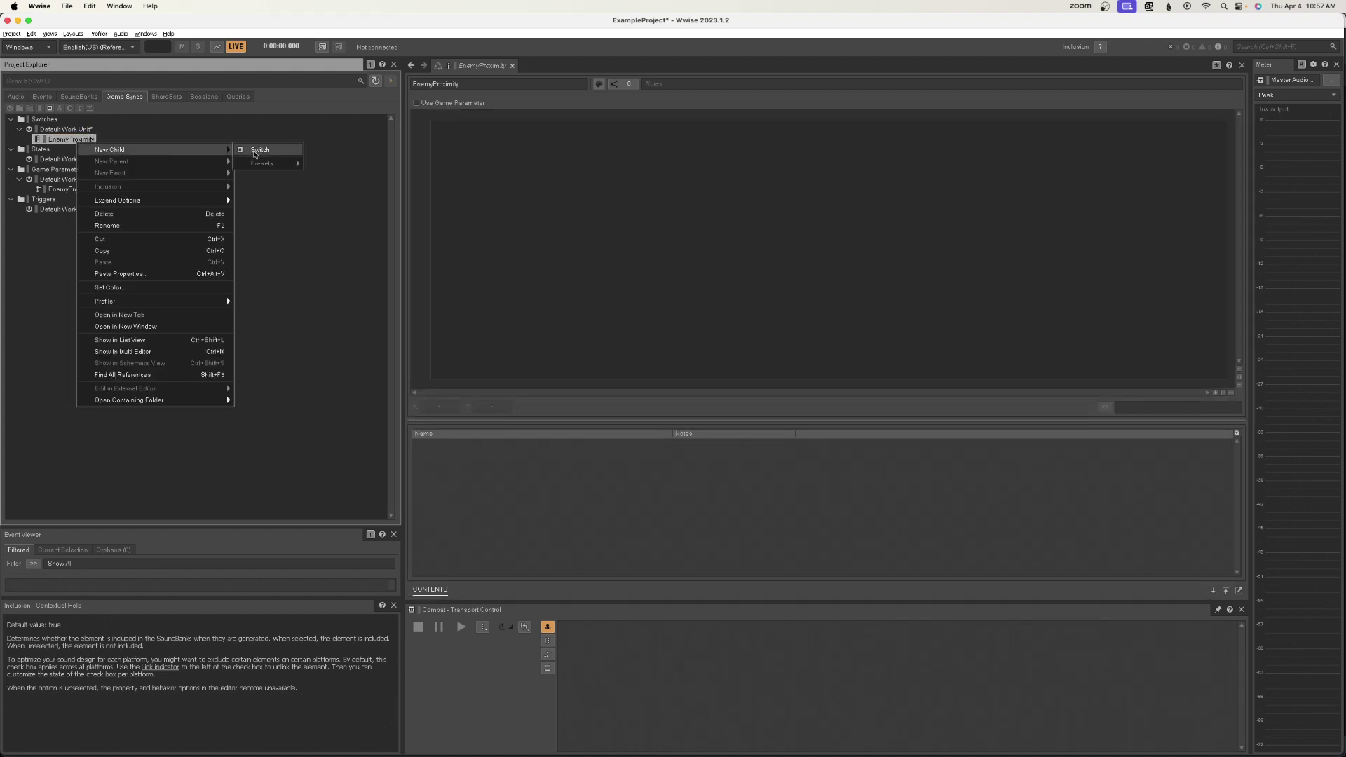
pyautogui.click(267, 151)
pyautogui.write('A_Close')
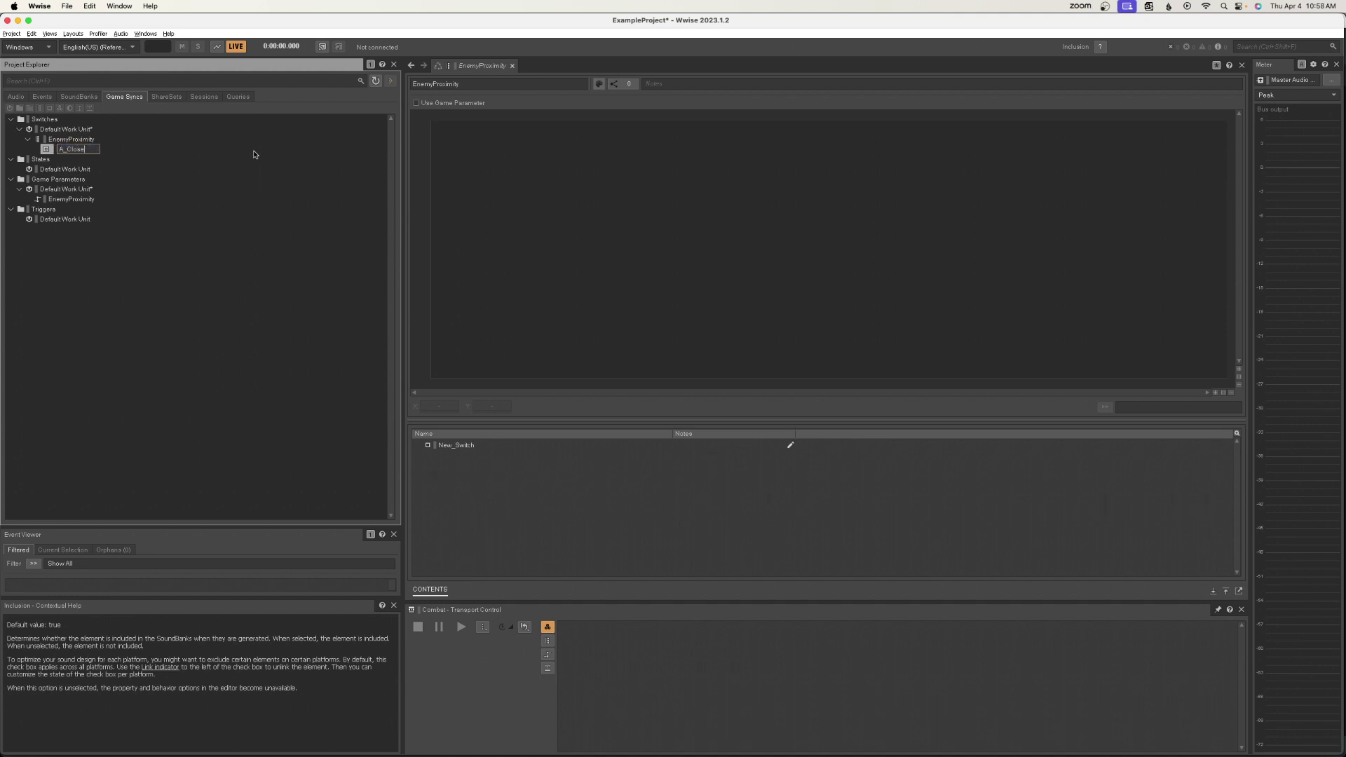
pyautogui.press('Return')
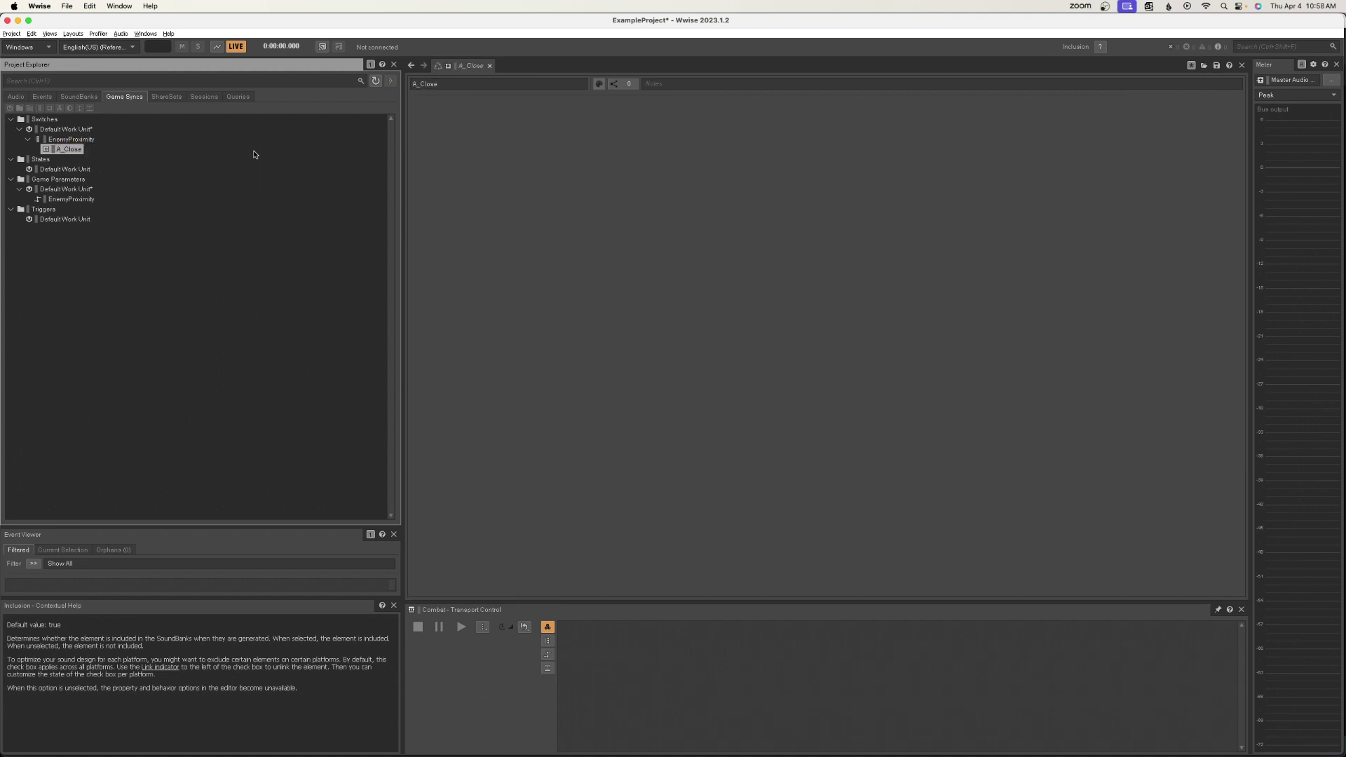
# Duplicate the A_Close switch and name the copy B_Far.
pyautogui.press('super+d')
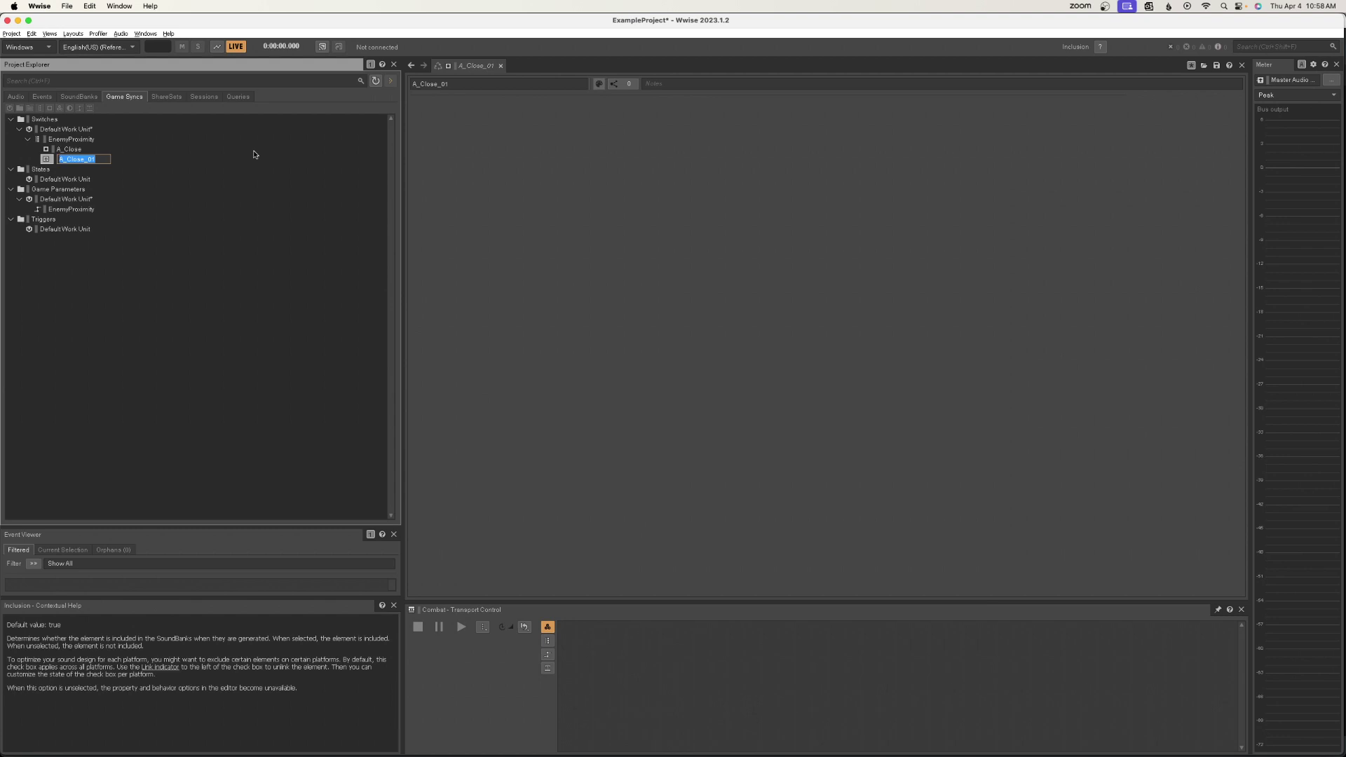
pyautogui.write('B_Far')
pyautogui.press('Return')
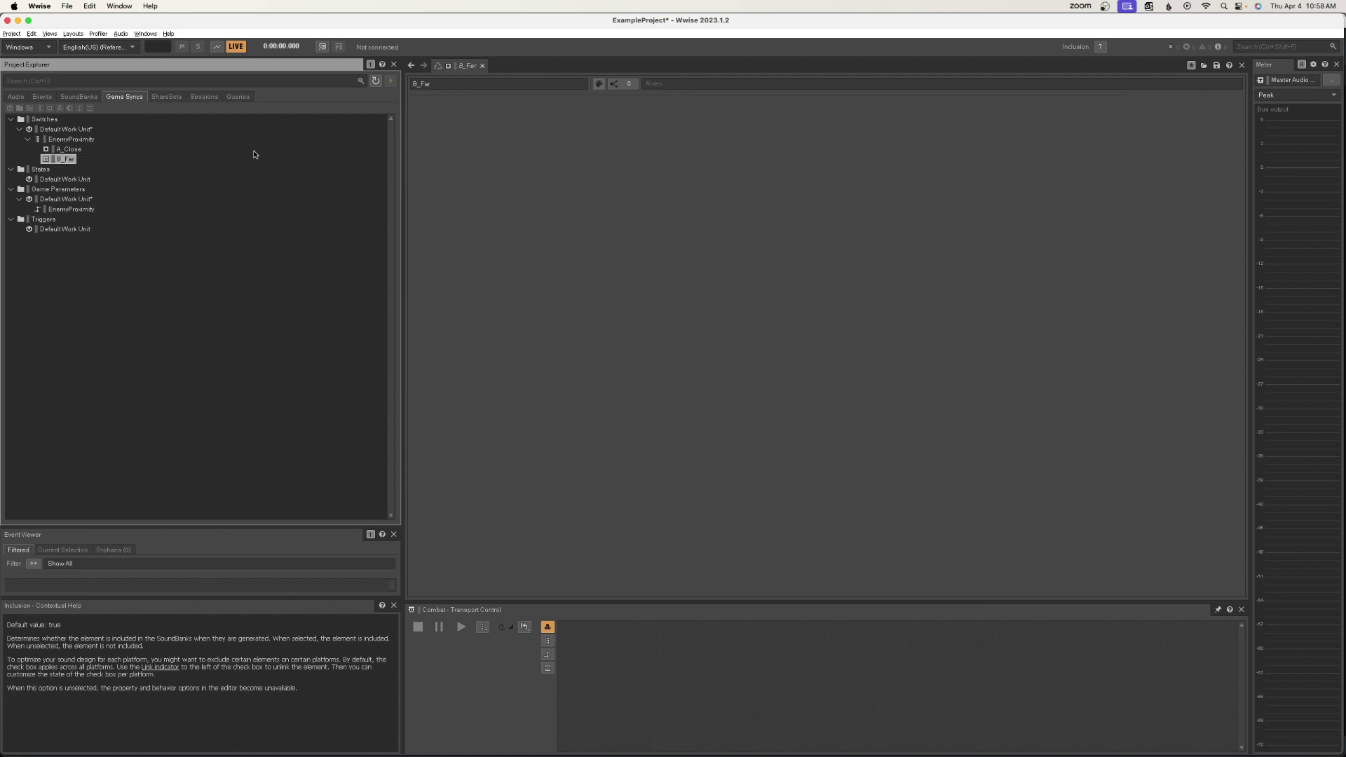
pyautogui.click(206, 158)
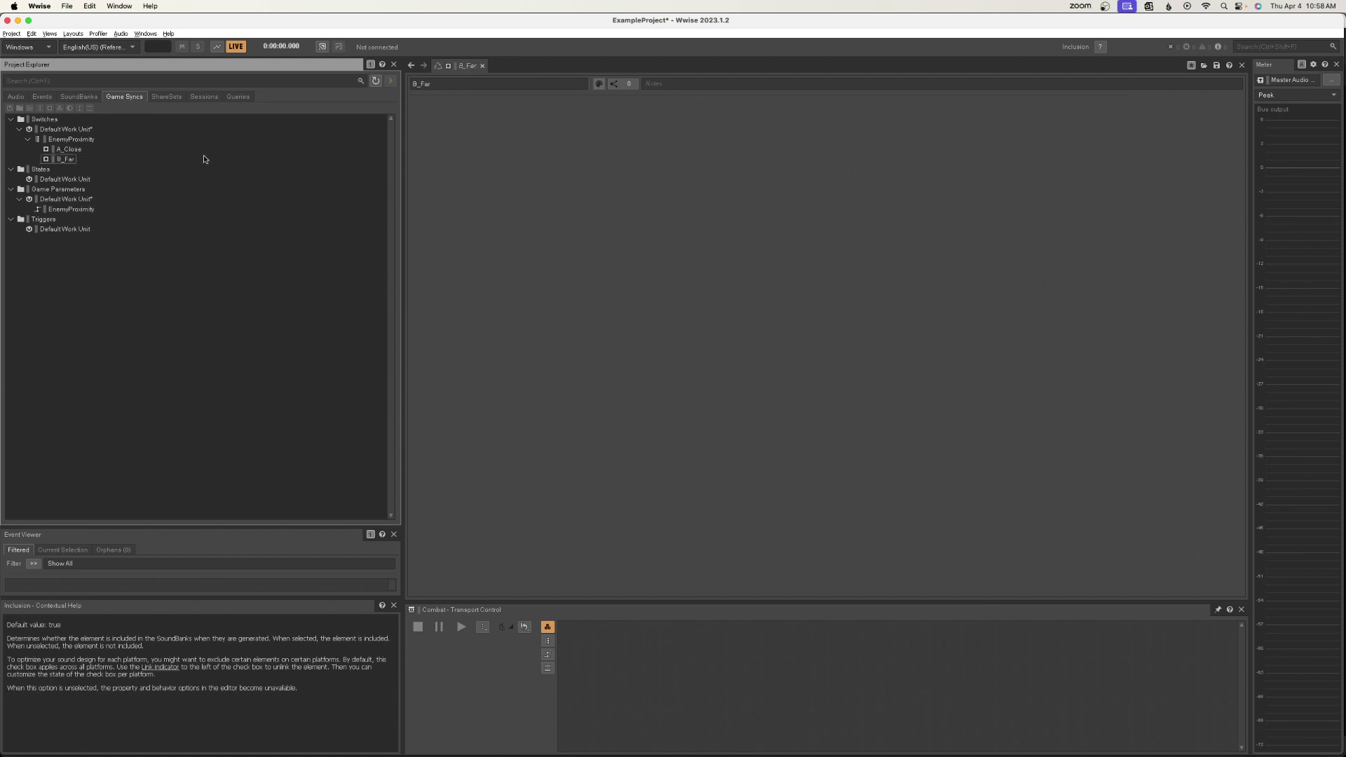
# Enable Use Game Parameter for the EnemyProximity switch group and assign the EnemyProximity game parameter to it.
pyautogui.click(70, 140)
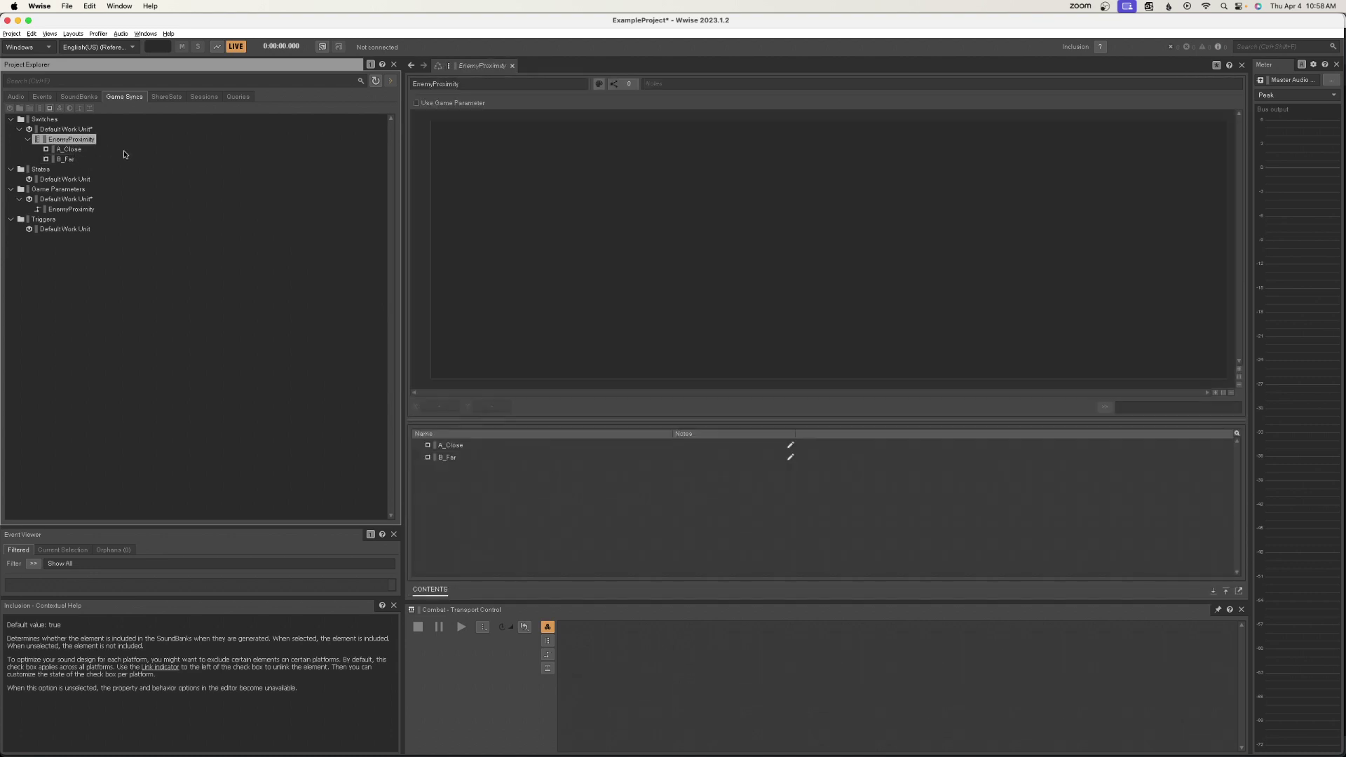
pyautogui.click(416, 104)
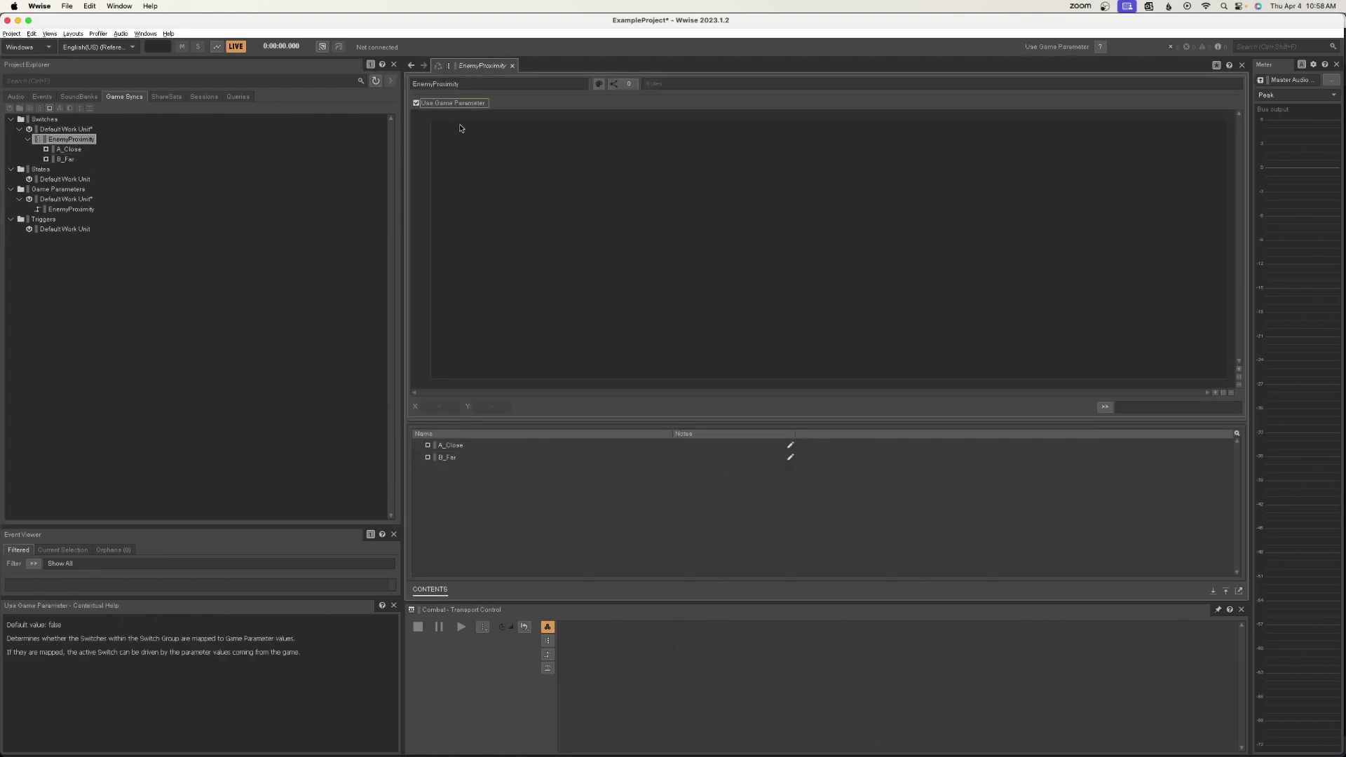
pyautogui.click(1106, 407)
pyautogui.moveTo(1161, 409)
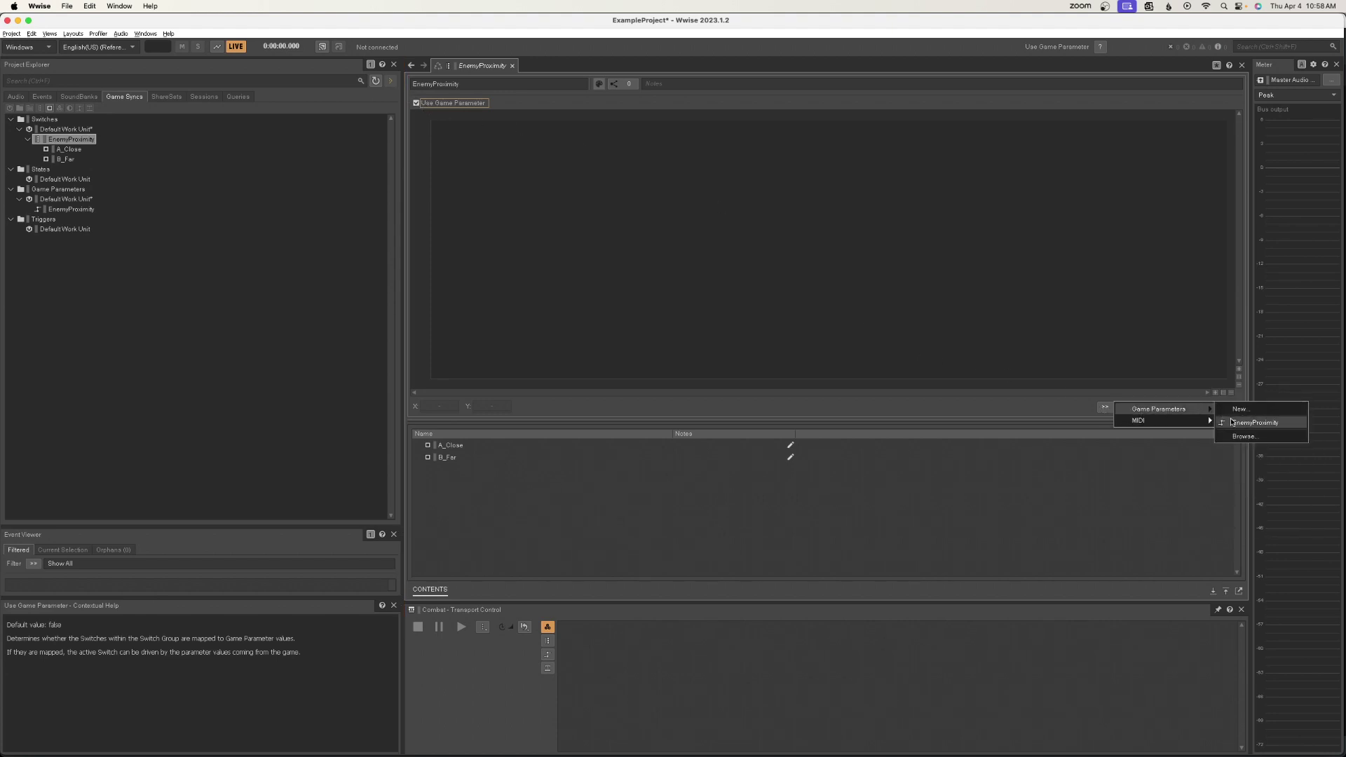
pyautogui.click(1236, 425)
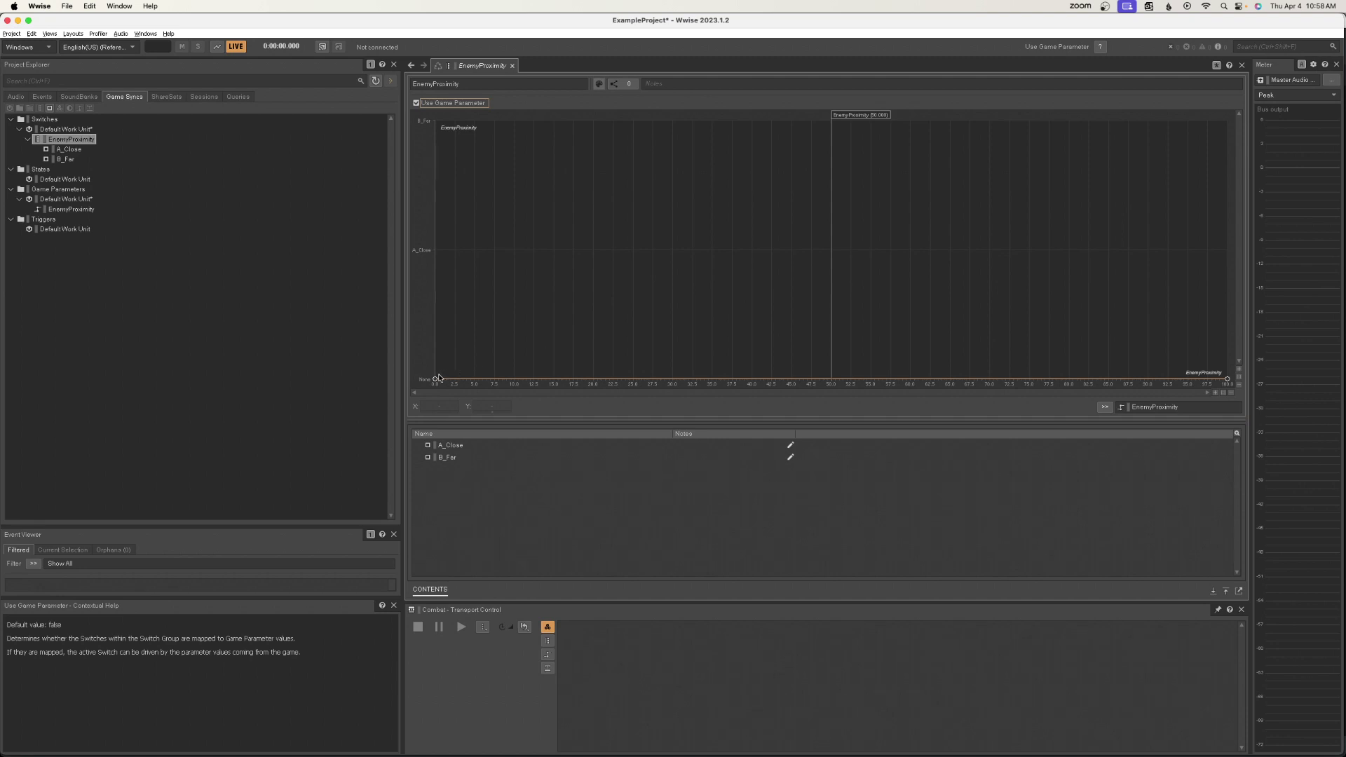
# Map the EnemyProximity switch curve to A_Close from 0, adding a point at X 20 where it switches to B_Far.
pyautogui.moveTo(436, 379); pyautogui.dragTo(434, 249)
pyautogui.click(610, 252)
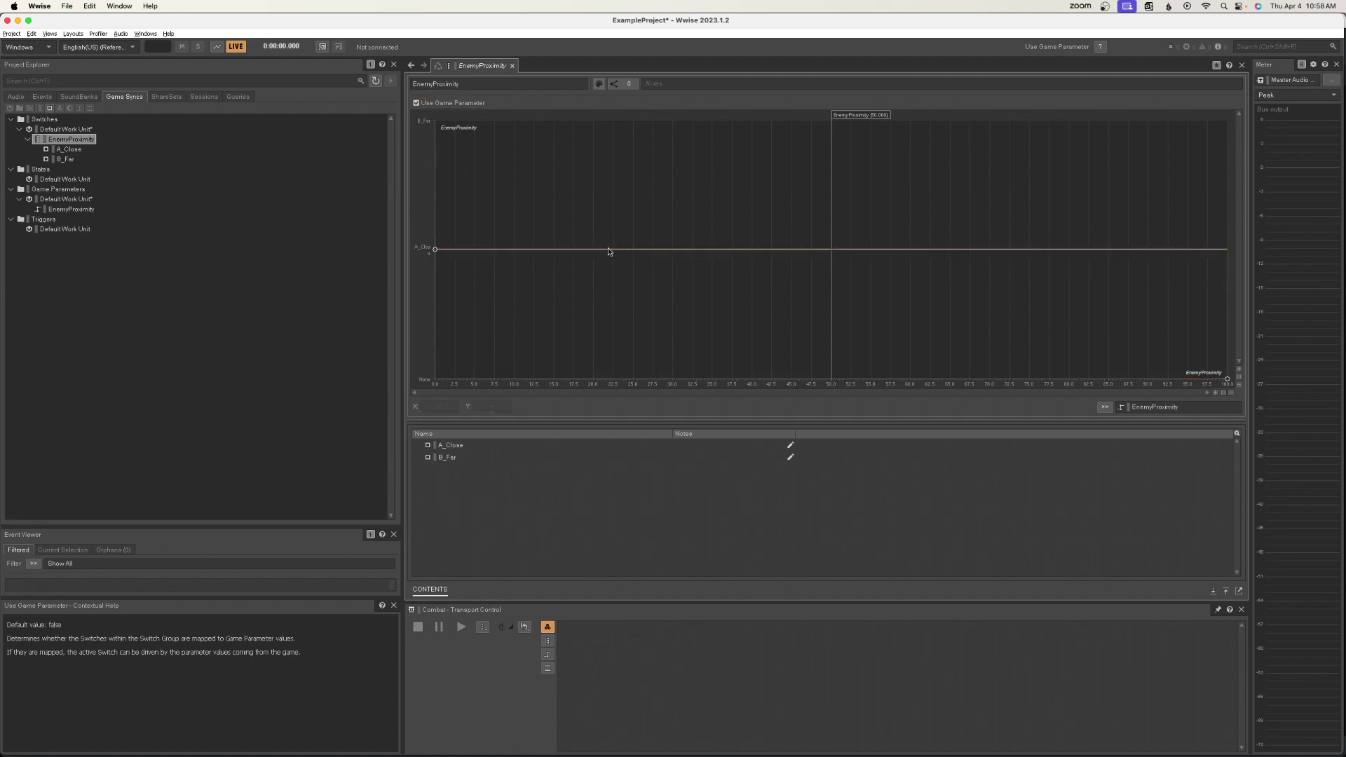
pyautogui.doubleClick(610, 251)
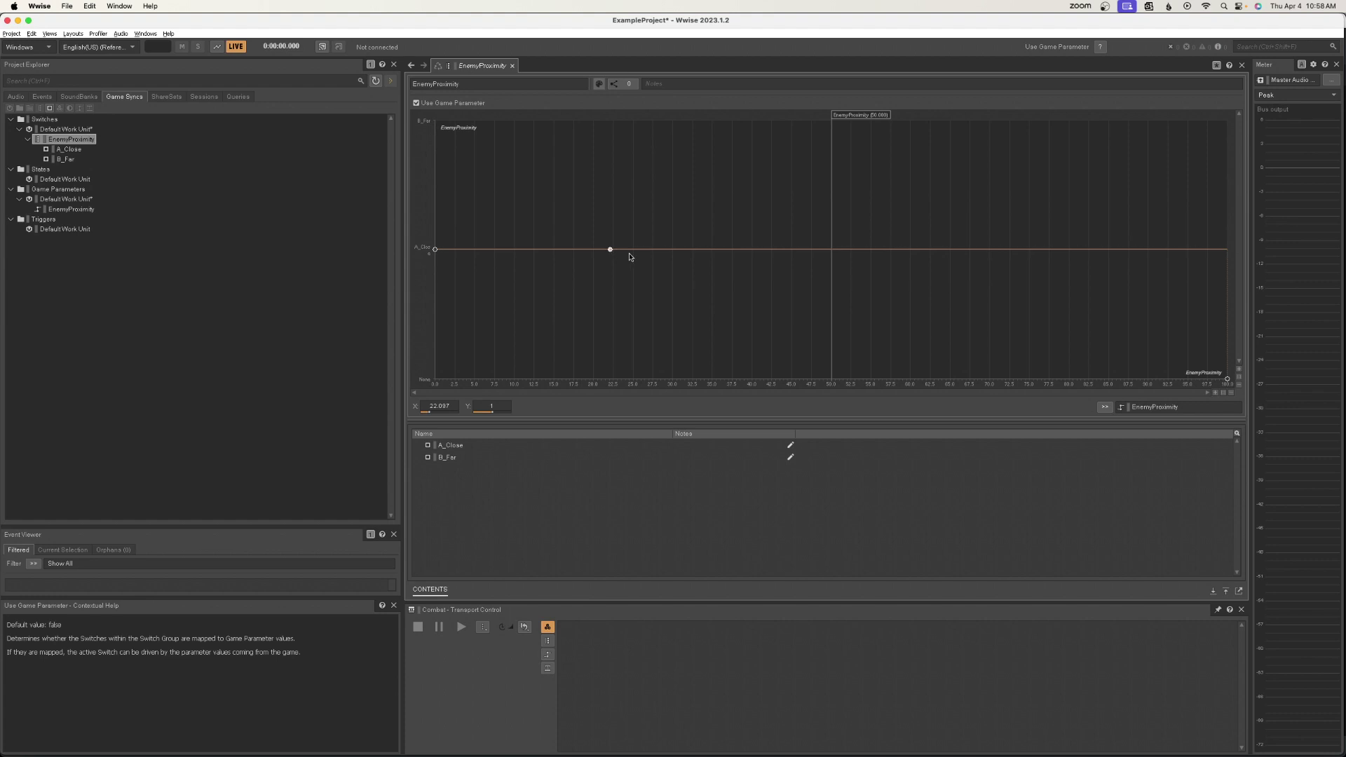
pyautogui.doubleClick(452, 405)
pyautogui.write('20')
pyautogui.press('Tab')
pyautogui.press('Return')
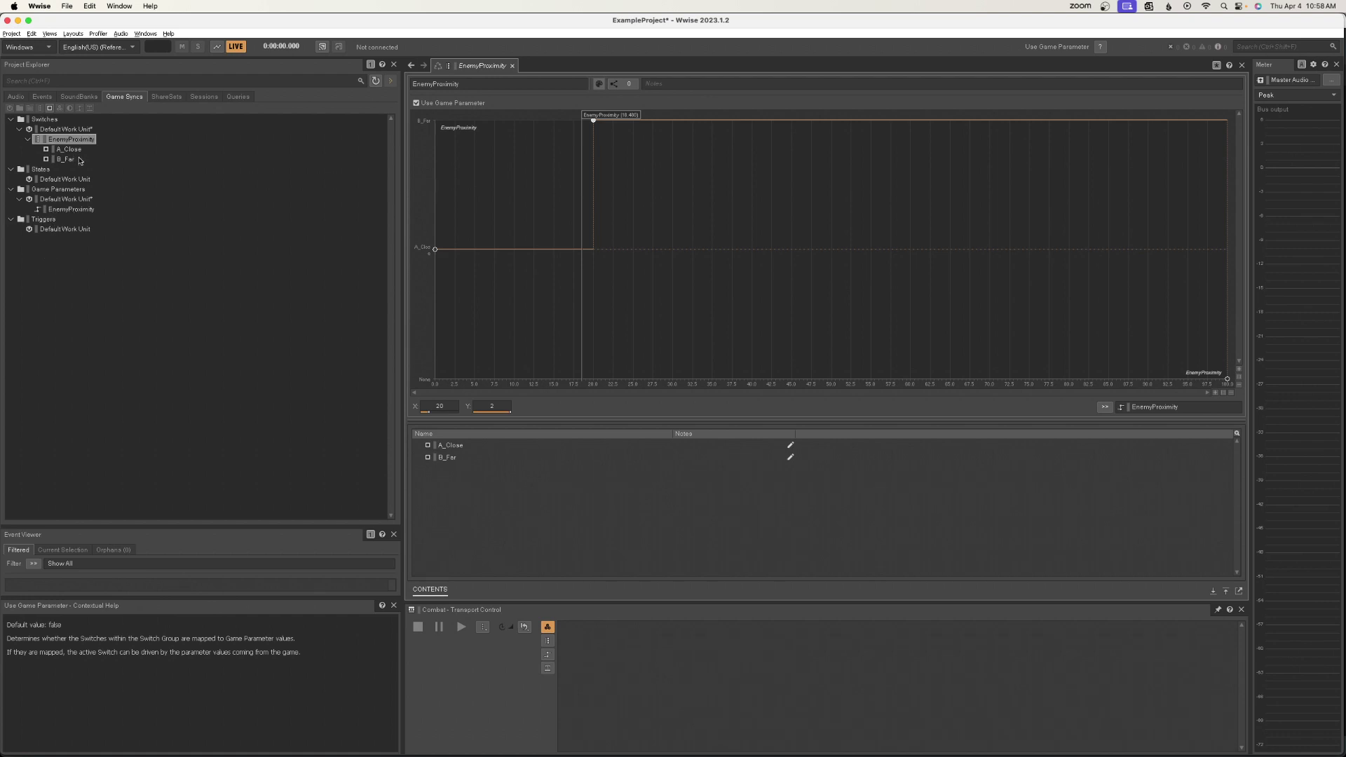
# Add the EnemyProximity switch group to the music switch paths of the CombatFlow container.
pyautogui.click(15, 97)
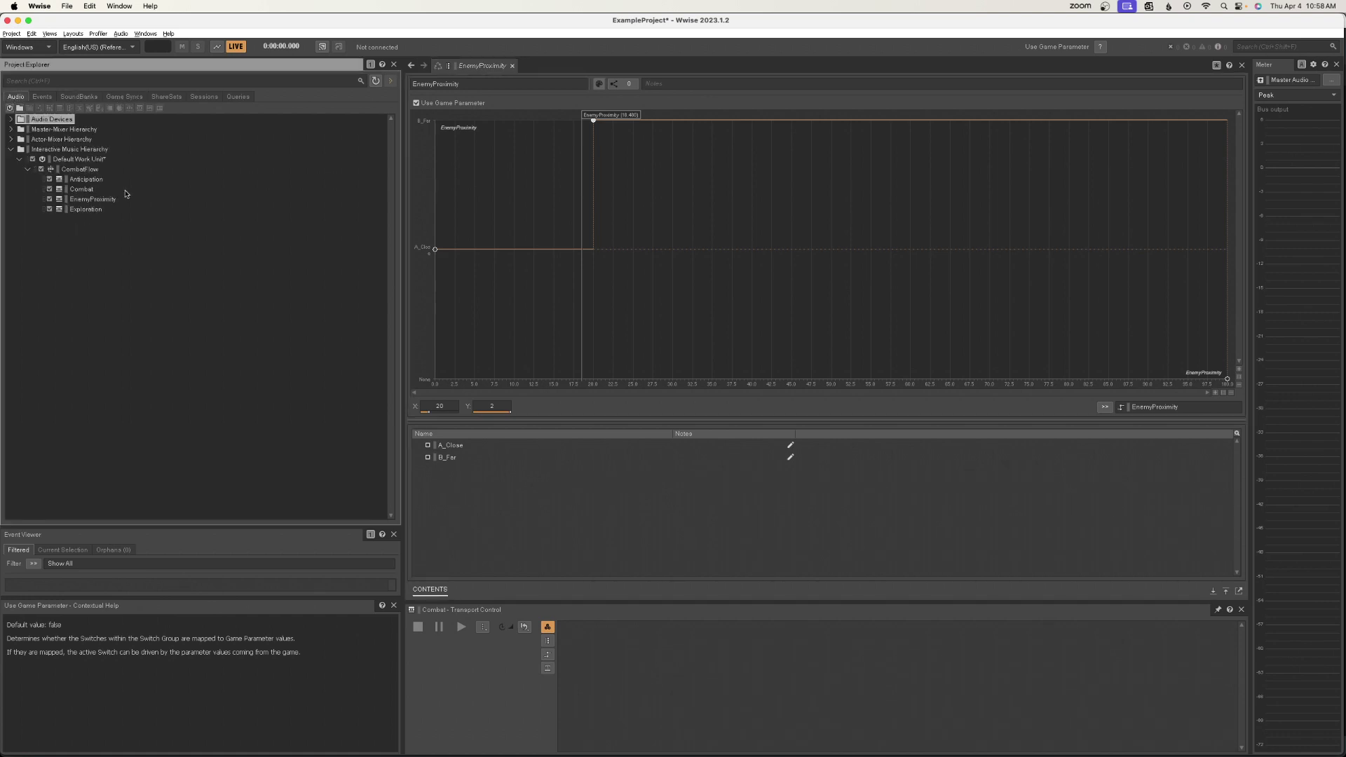
pyautogui.click(80, 171)
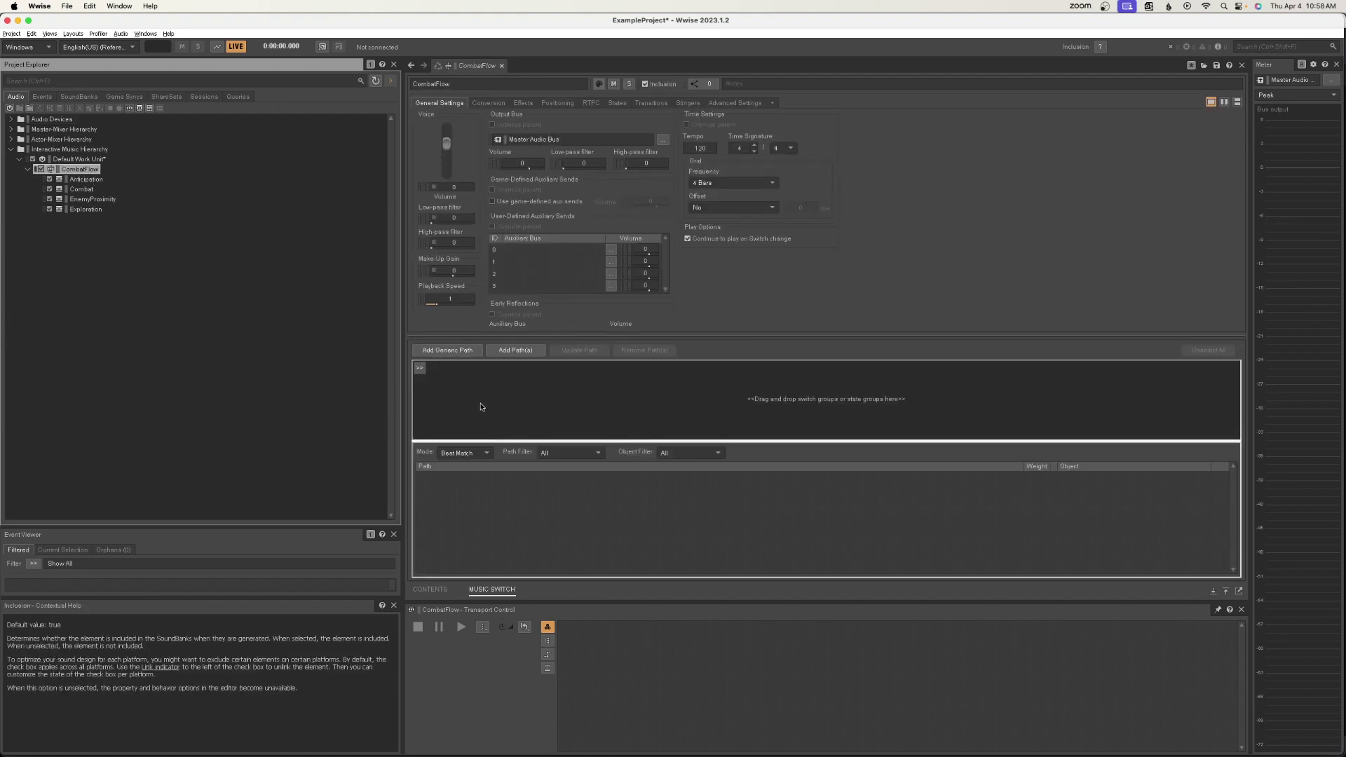
pyautogui.click(420, 369)
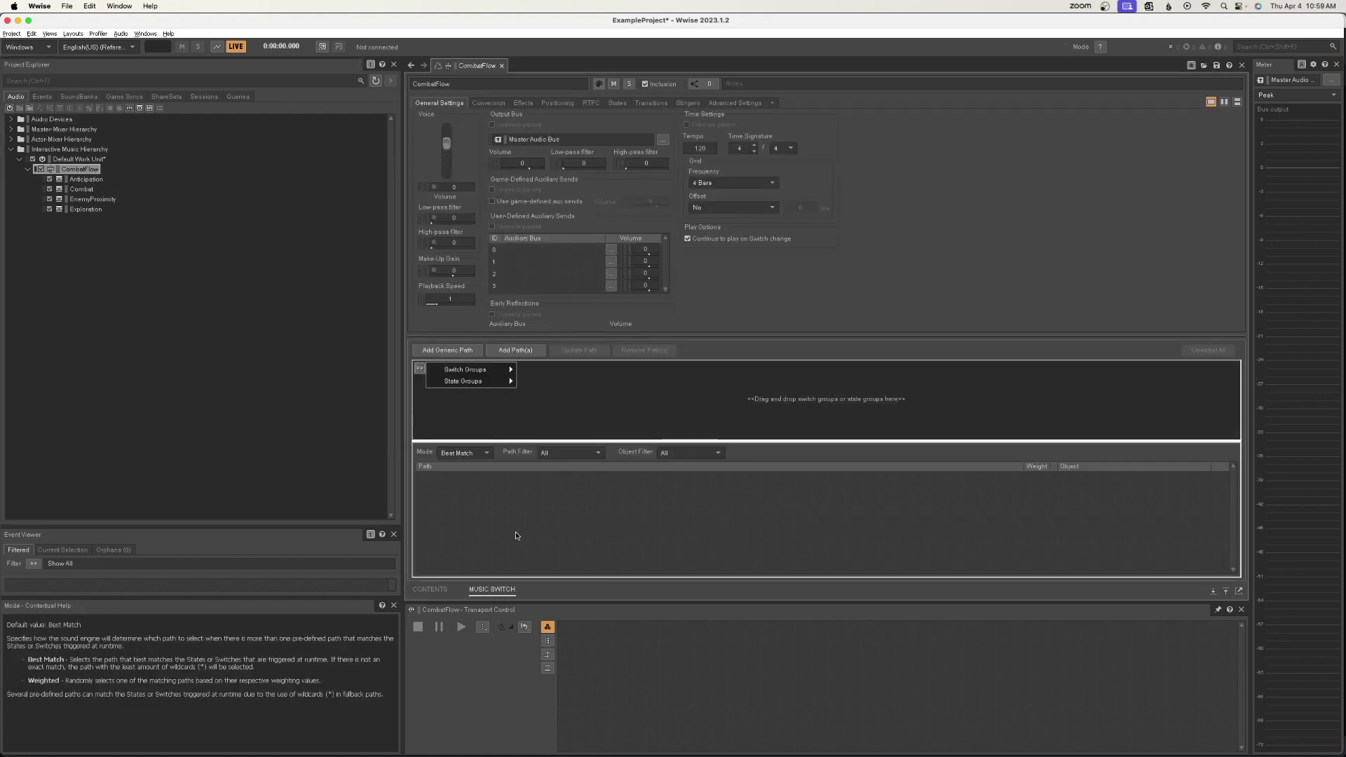
pyautogui.moveTo(453, 381)
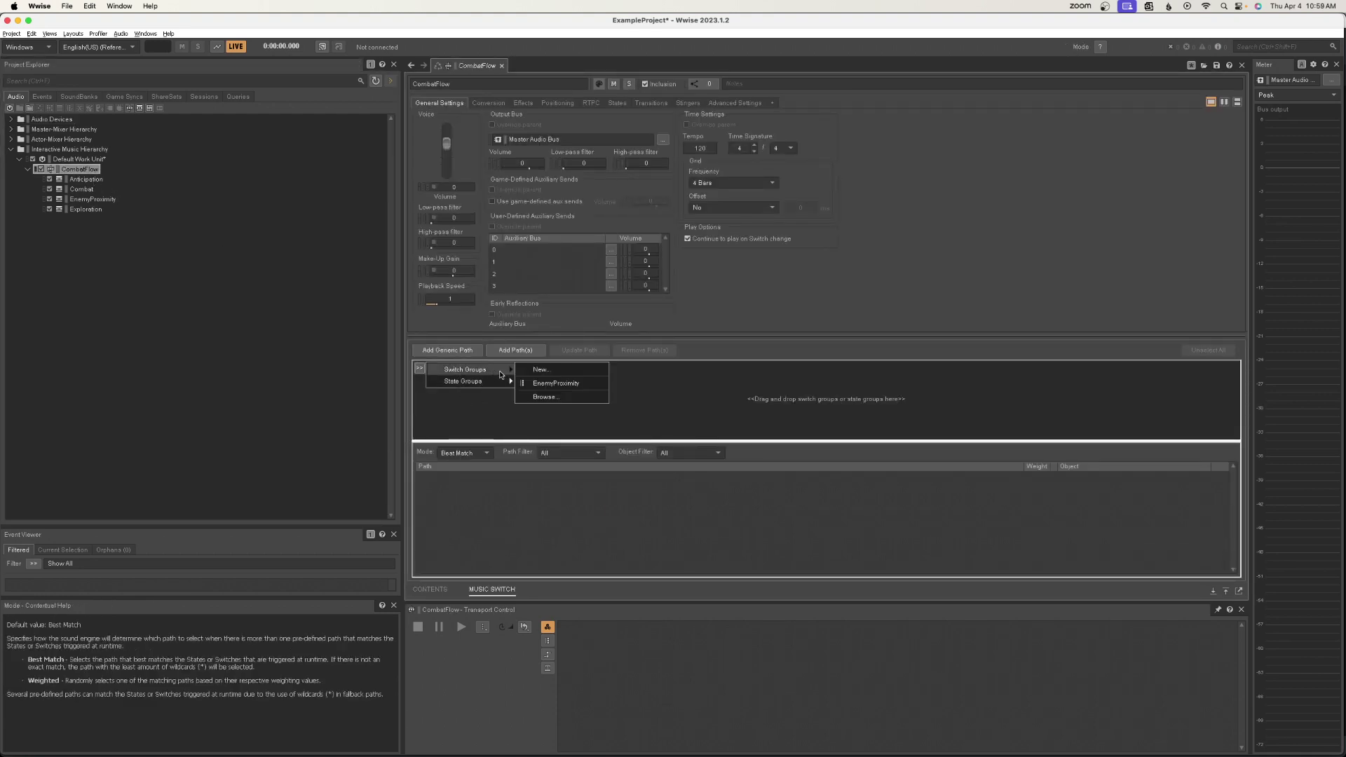
pyautogui.click(554, 385)
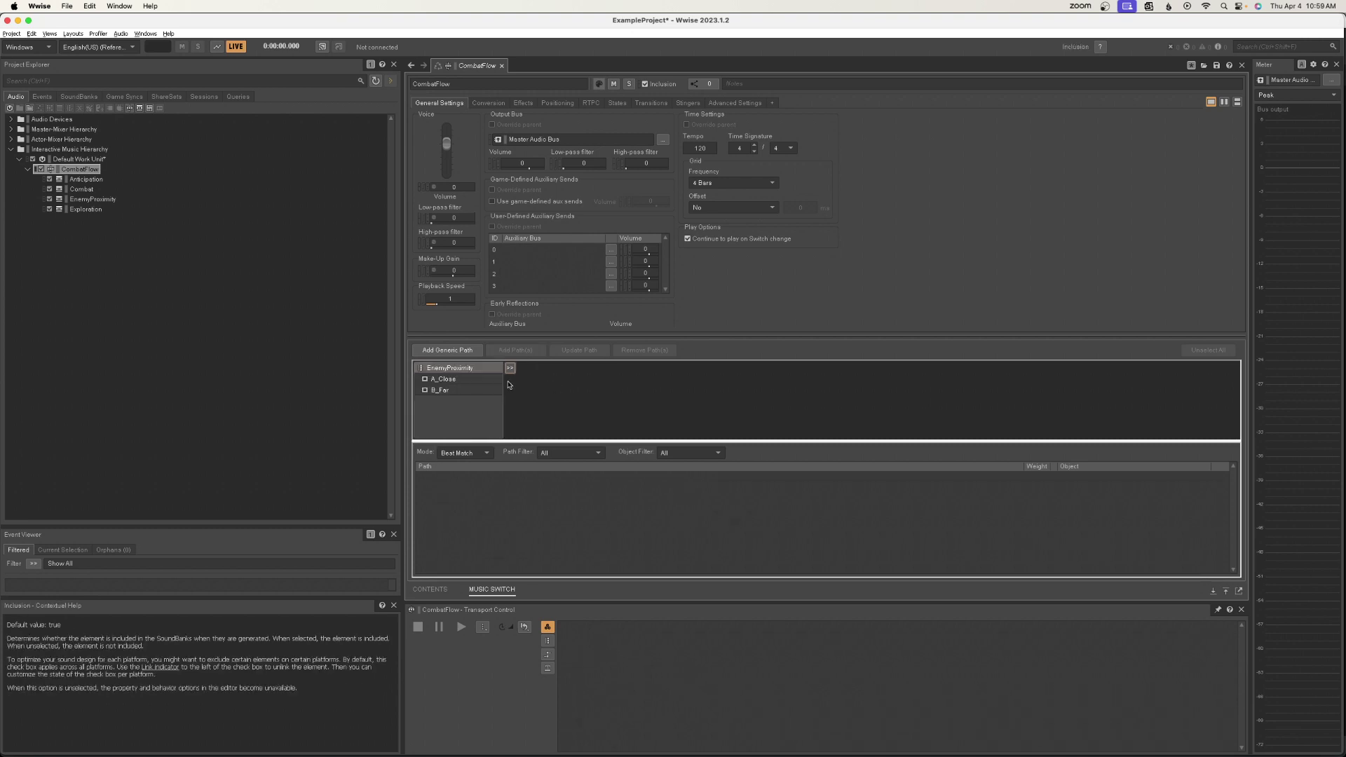
# Add an A_Close path assigned to the EnemyProximity playlist and a generic path assigned to the Exploration playlist.
pyautogui.click(449, 379)
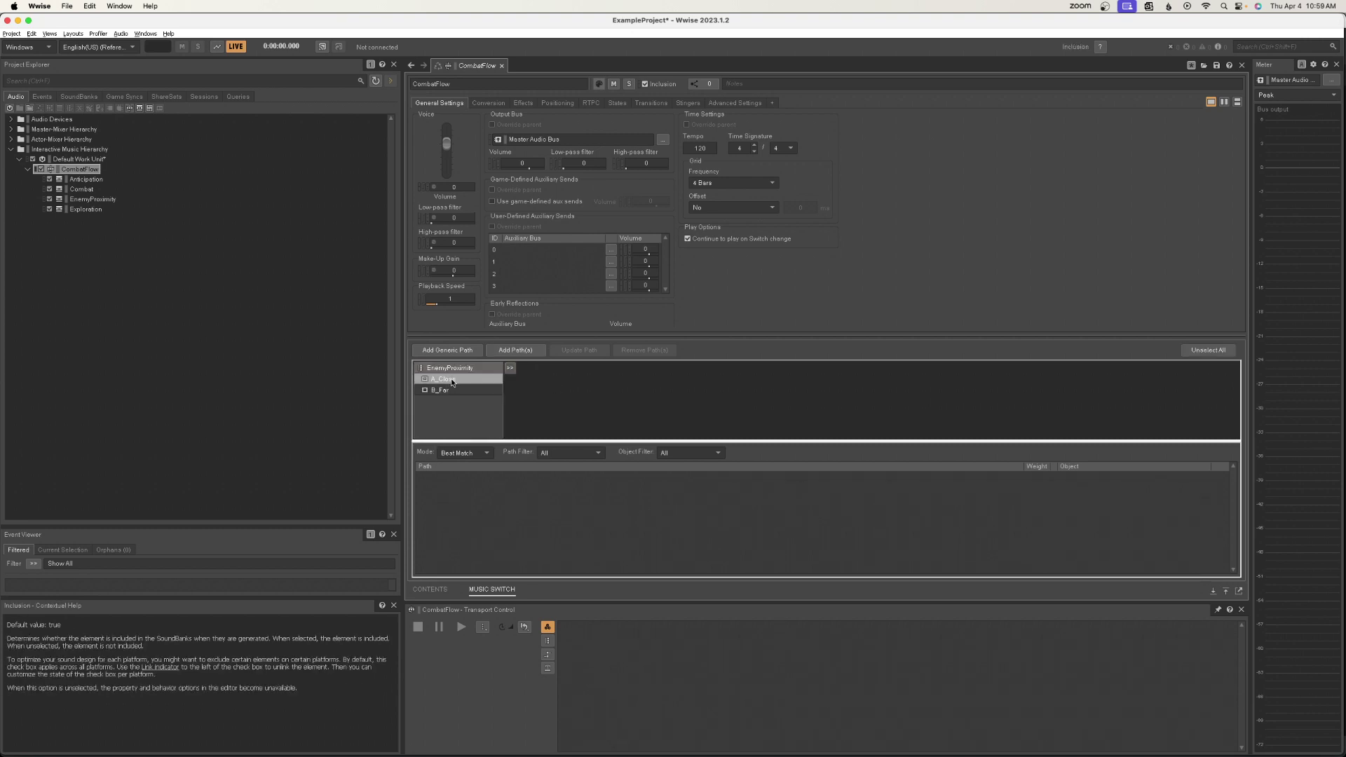
pyautogui.click(508, 350)
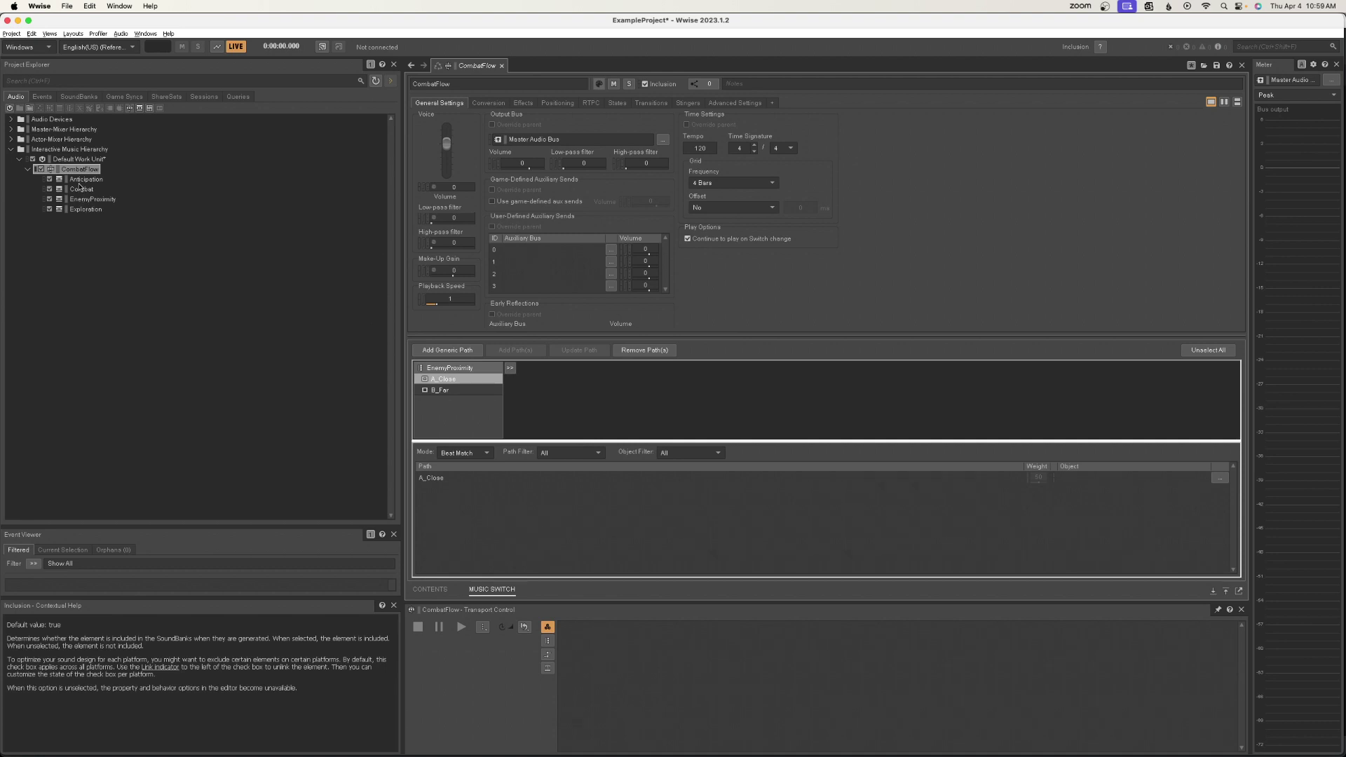
pyautogui.moveTo(92, 203); pyautogui.dragTo(766, 484)
pyautogui.moveTo(1171, 369); pyautogui.dragTo(1115, 481)
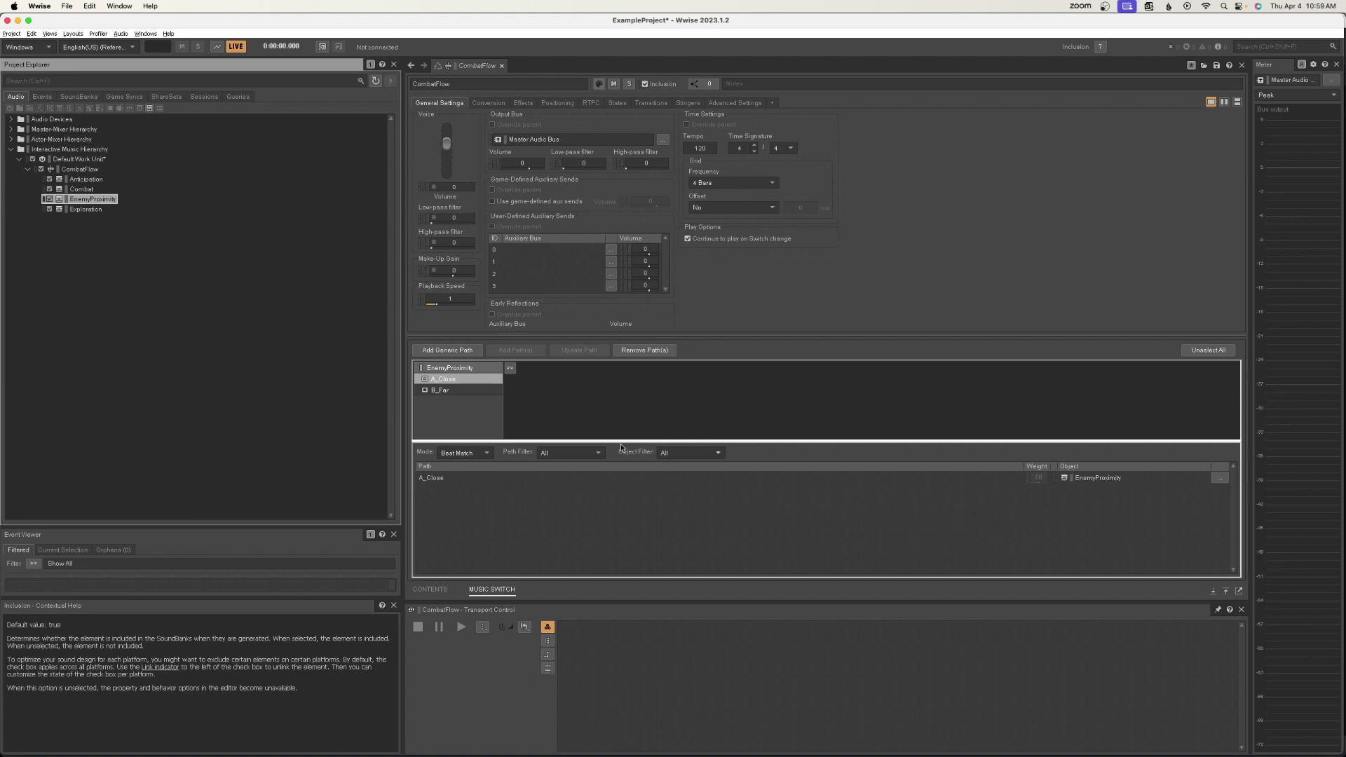
pyautogui.click(447, 350)
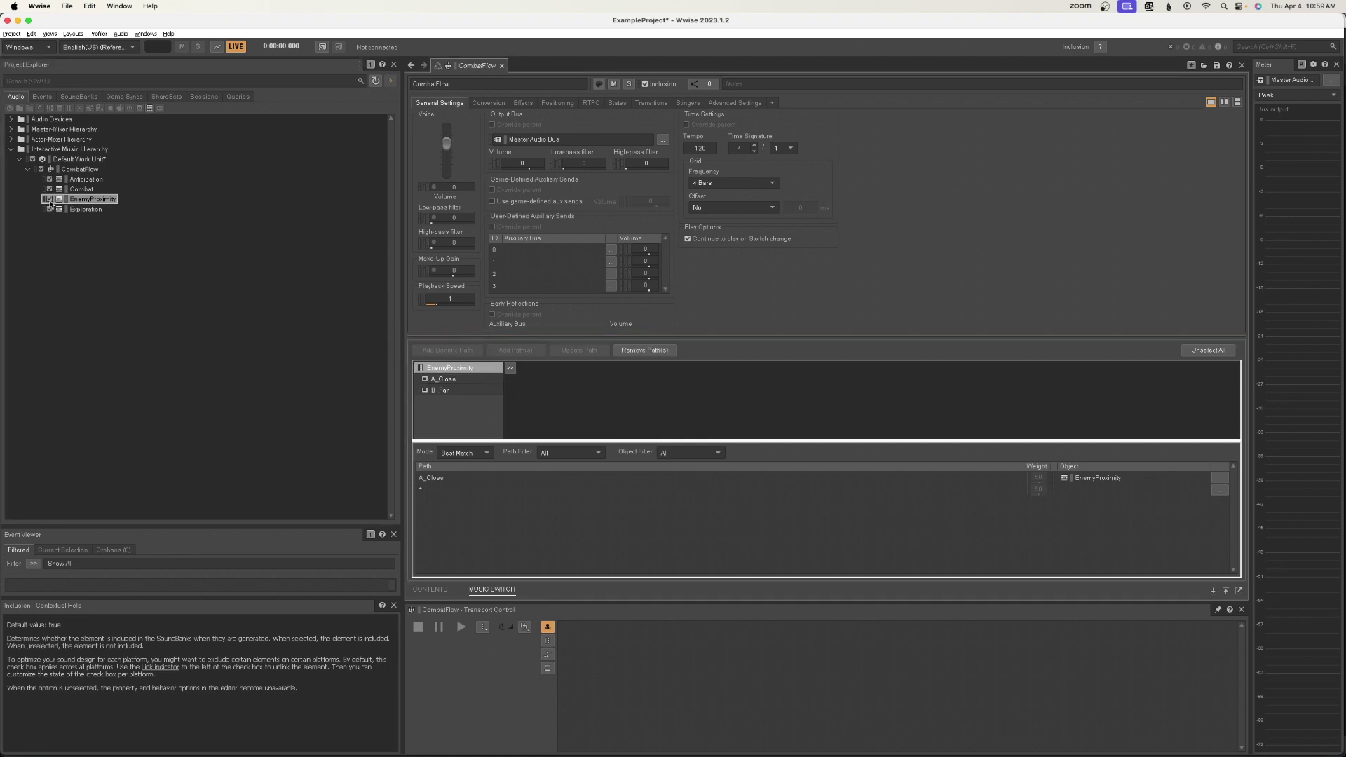
pyautogui.moveTo(80, 213); pyautogui.dragTo(1086, 496)
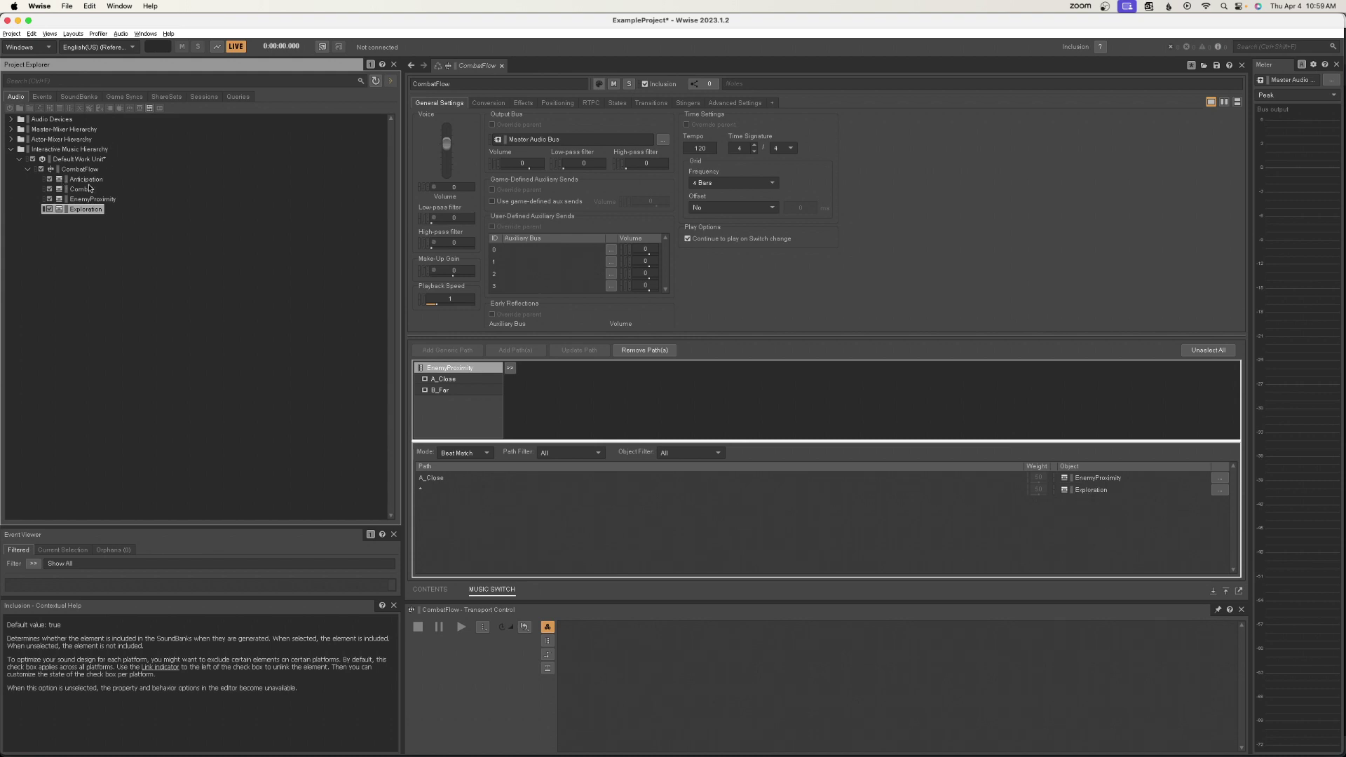
# Create a state group named EnemyAwareness in the States Default Work Unit.
pyautogui.click(122, 98)
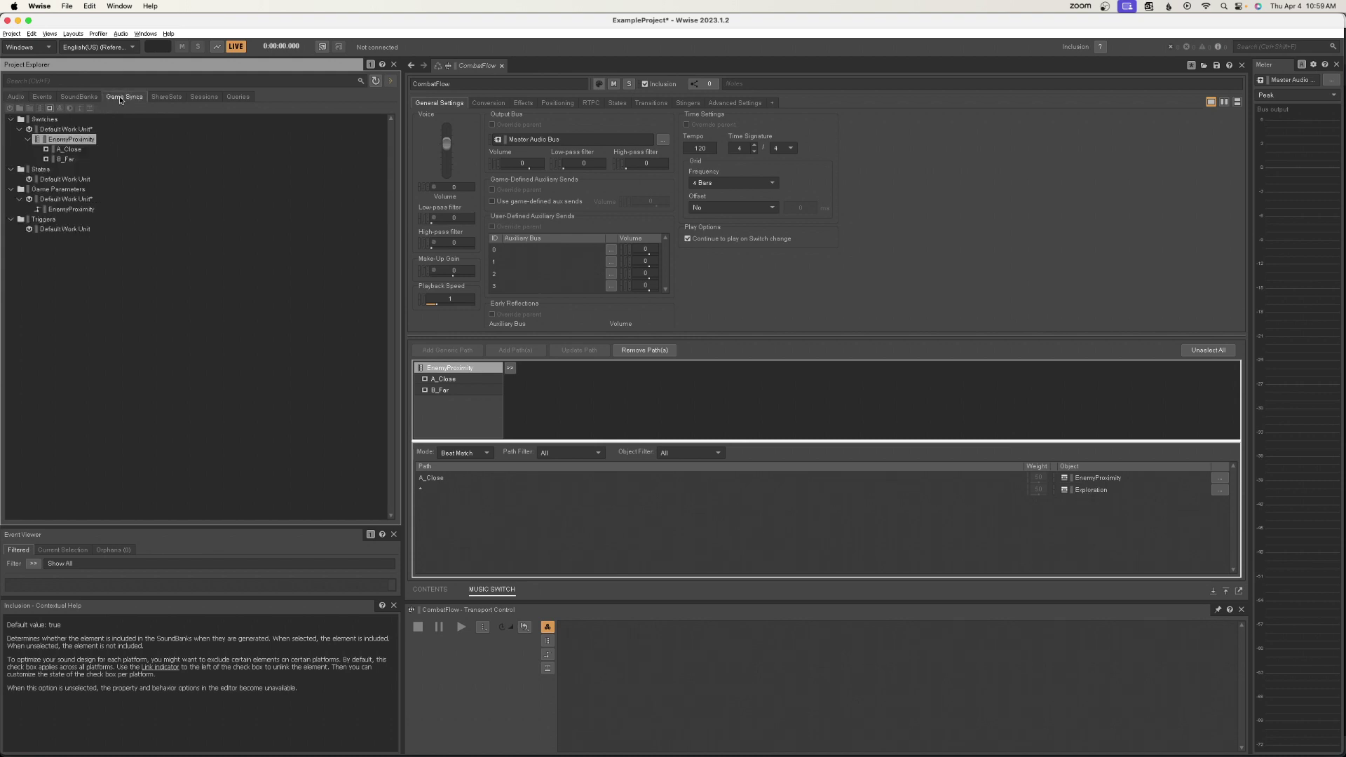
pyautogui.rightClick(51, 182)
pyautogui.moveTo(107, 190)
pyautogui.click(276, 211)
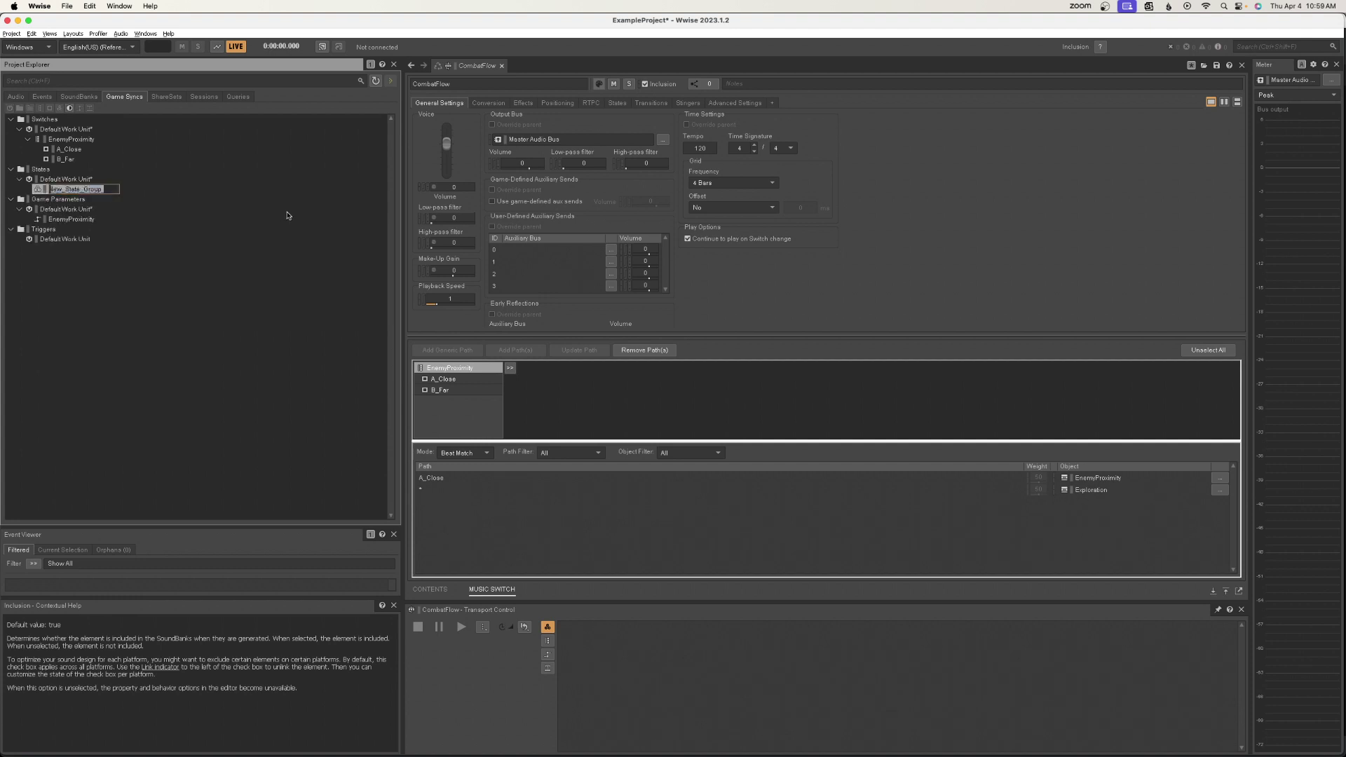
pyautogui.write('EnemyAwareness')
pyautogui.press('Return')
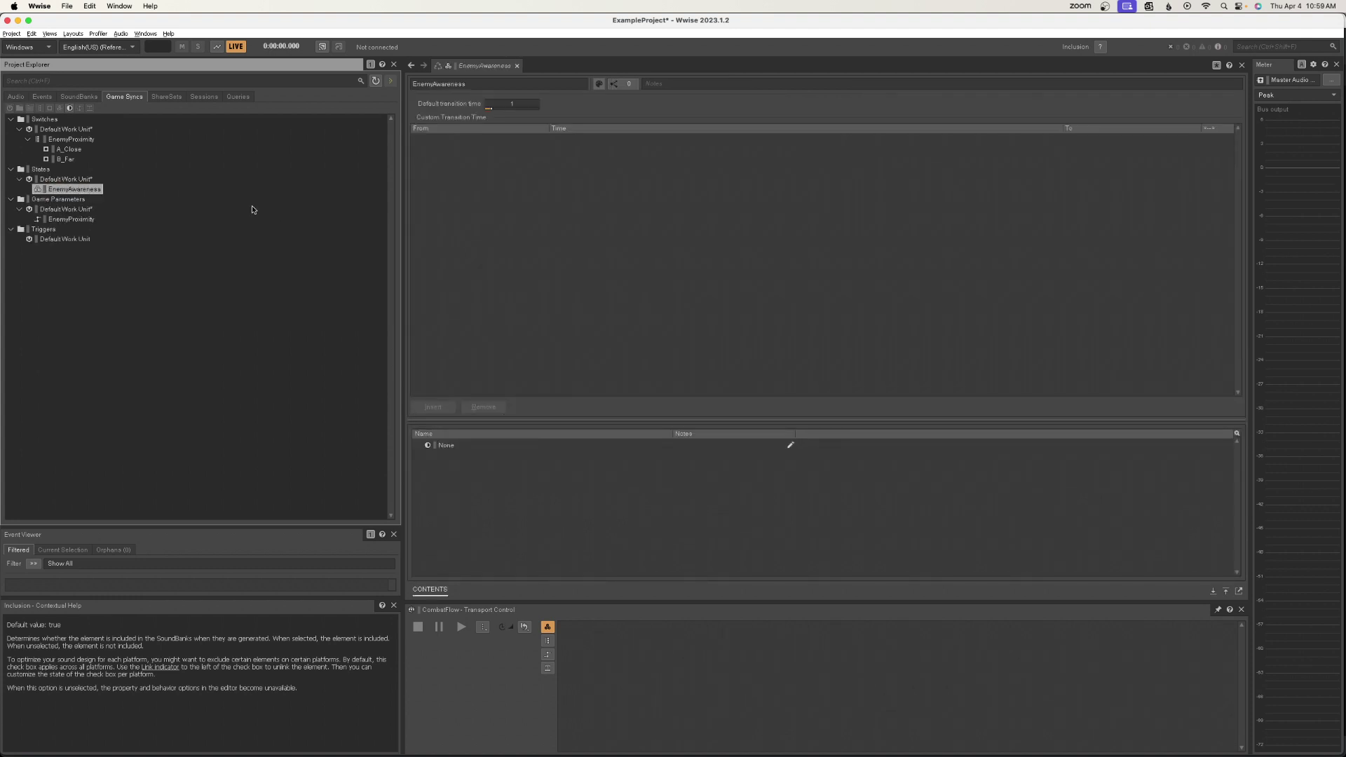
# Add a state named A_Unaware to the EnemyAwareness state group.
pyautogui.rightClick(88, 198)
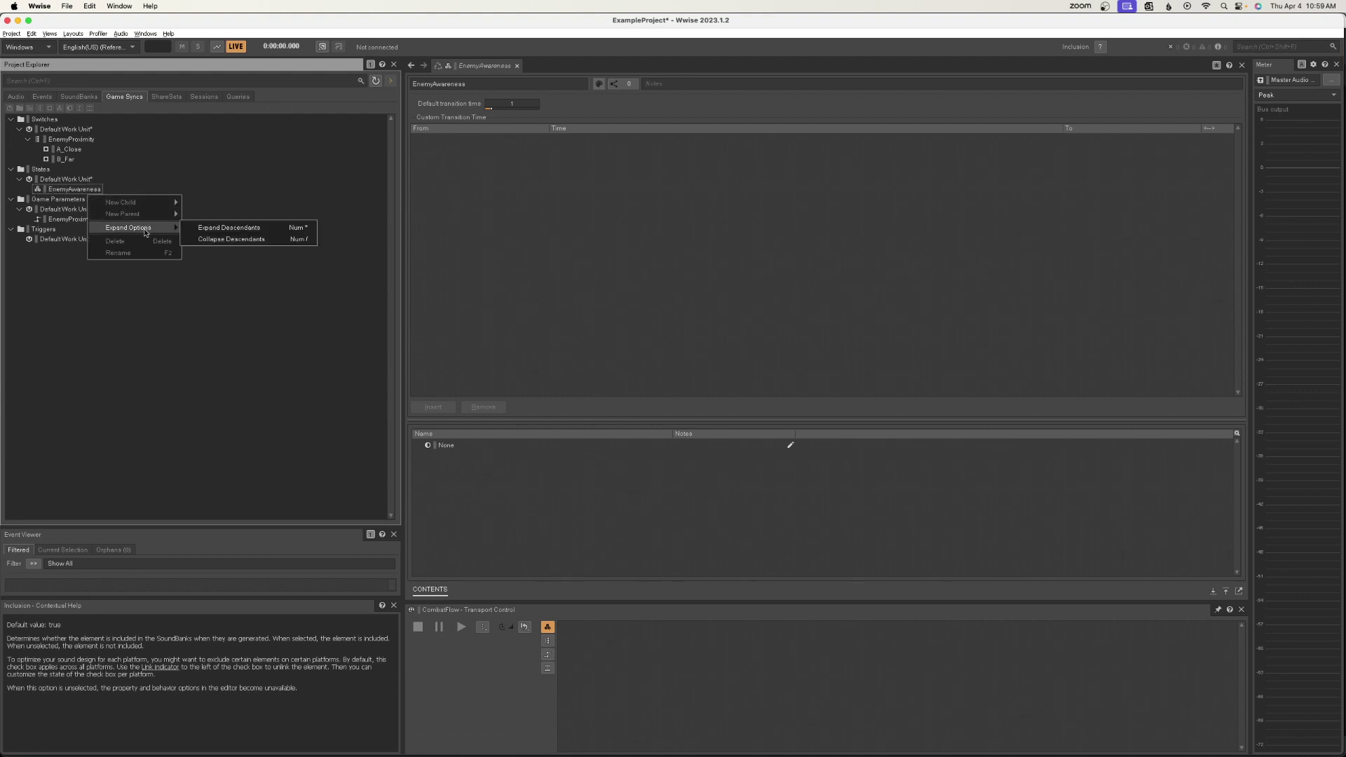
pyautogui.click(96, 192)
pyautogui.rightClick(96, 191)
pyautogui.moveTo(232, 196)
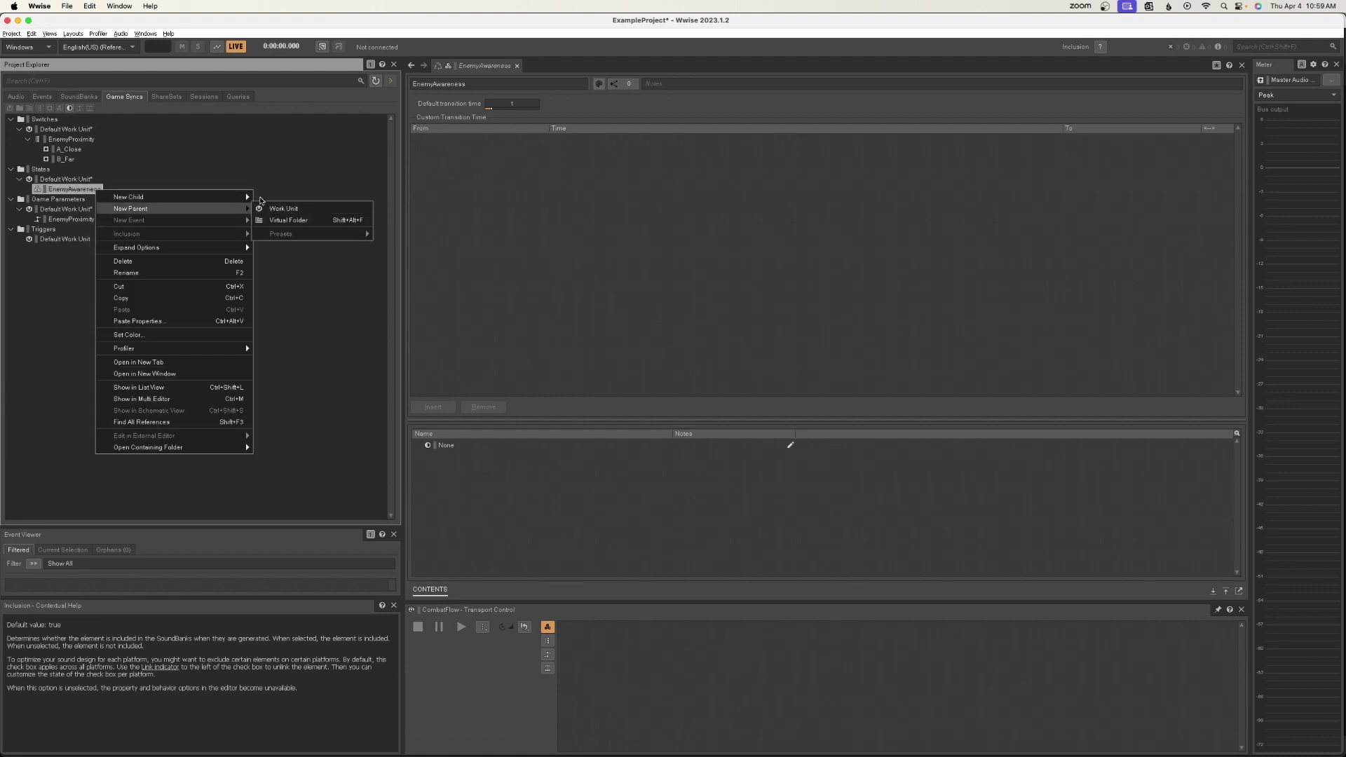
pyautogui.click(280, 200)
pyautogui.write('A')
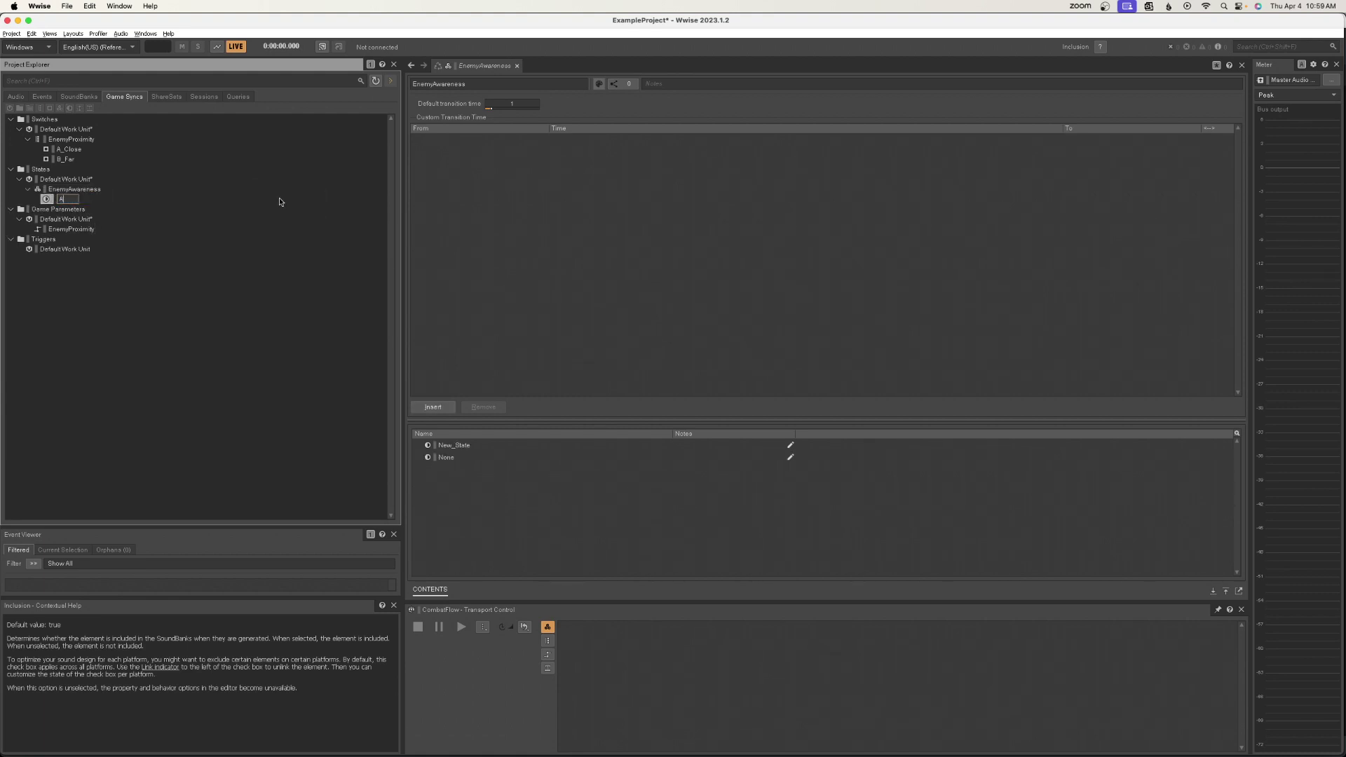
pyautogui.write('_Unaware')
pyautogui.press('Return')
# Duplicate the A_Unaware state to create two more states named B_Suspicious and C_Aware.
pyautogui.hotkey('ctrl', 'd')
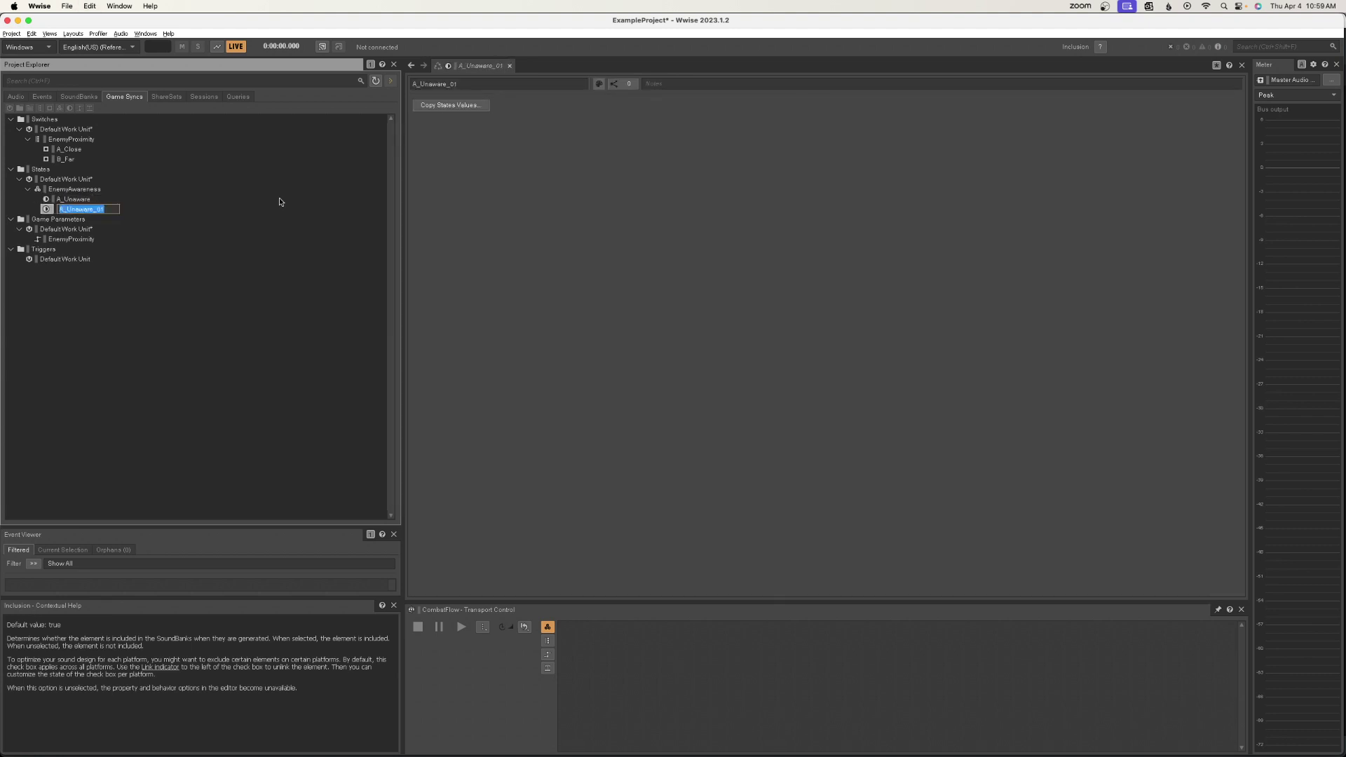
pyautogui.write('B_Suspicious')
pyautogui.press('Return')
pyautogui.hotkey('ctrl', 'd')
pyautogui.write('C')
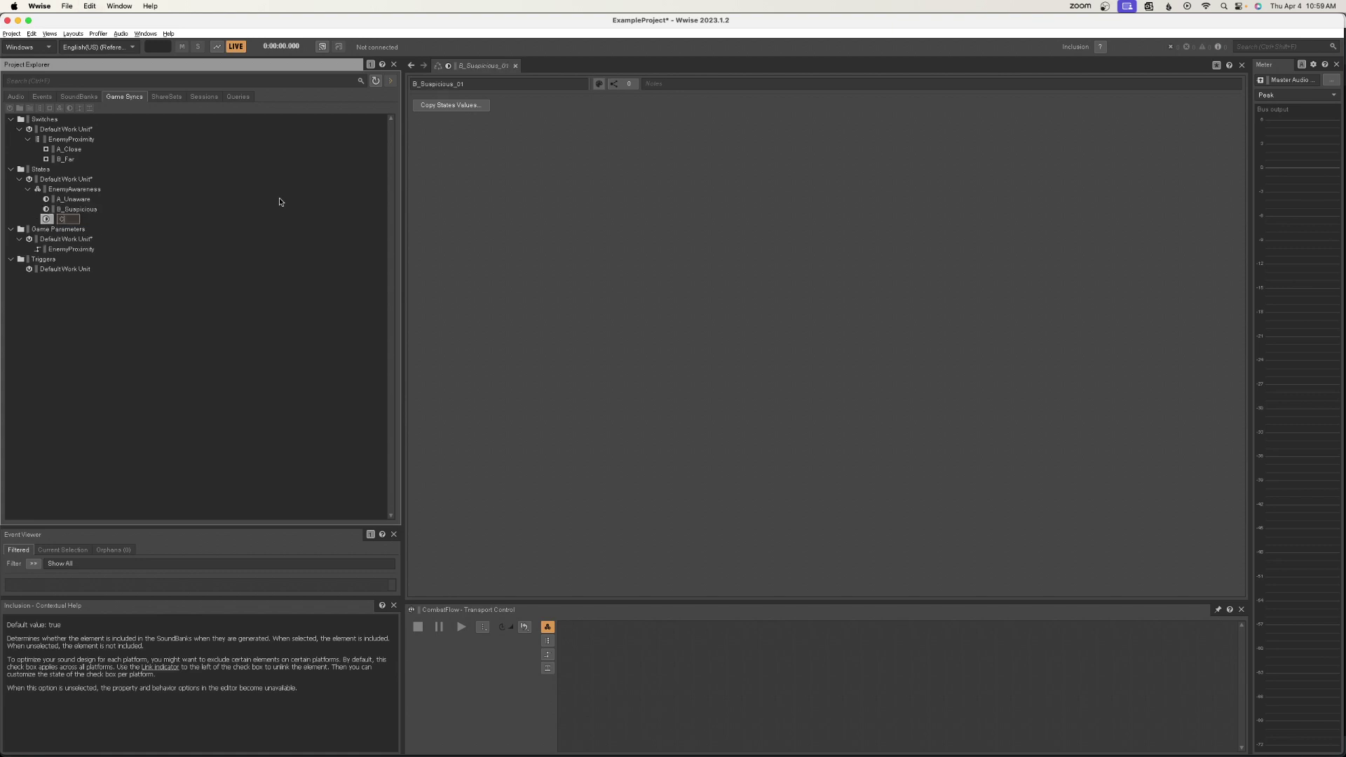
pyautogui.write('_Aware')
pyautogui.press('Return')
# Add the EnemyAwareness state group to CombatFlow's music switch paths and place it before EnemyProximity.
pyautogui.click(15, 96)
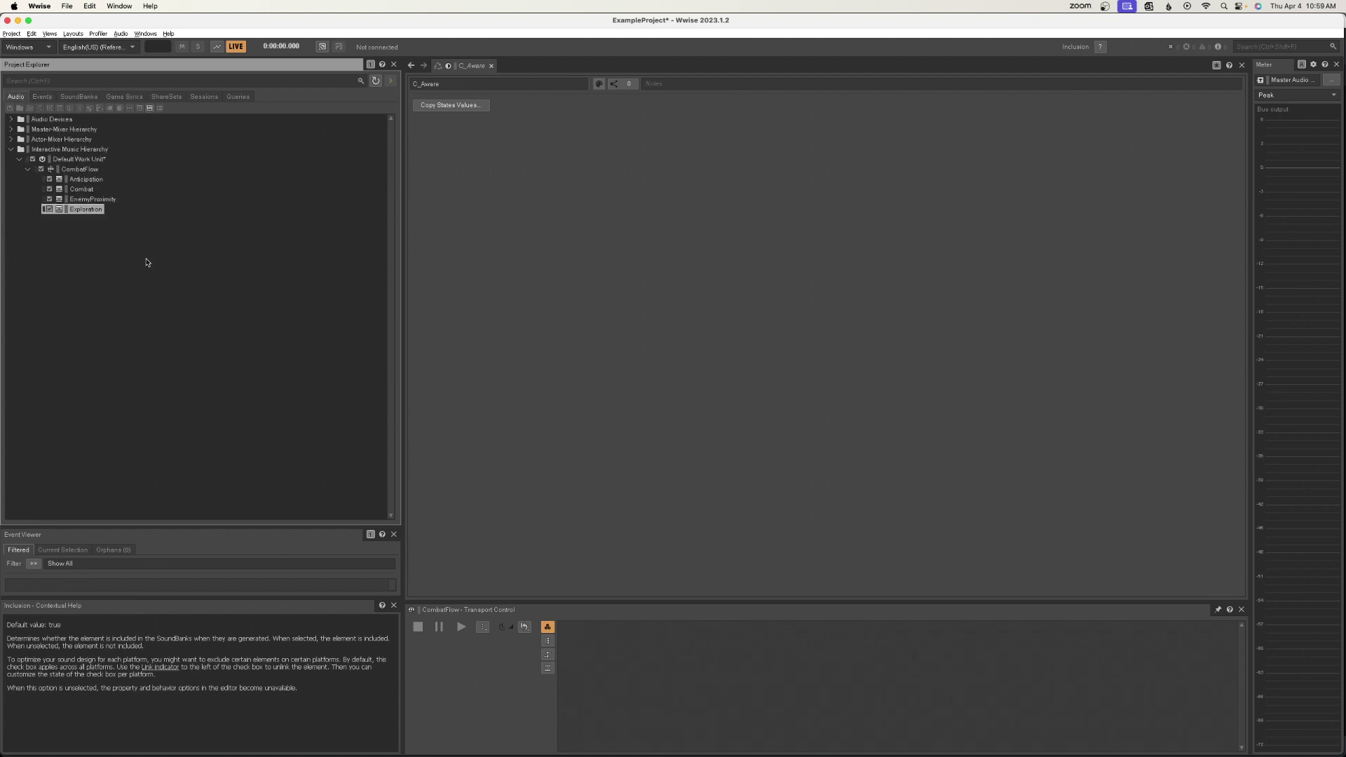
pyautogui.click(73, 171)
pyautogui.click(510, 368)
pyautogui.moveTo(554, 381)
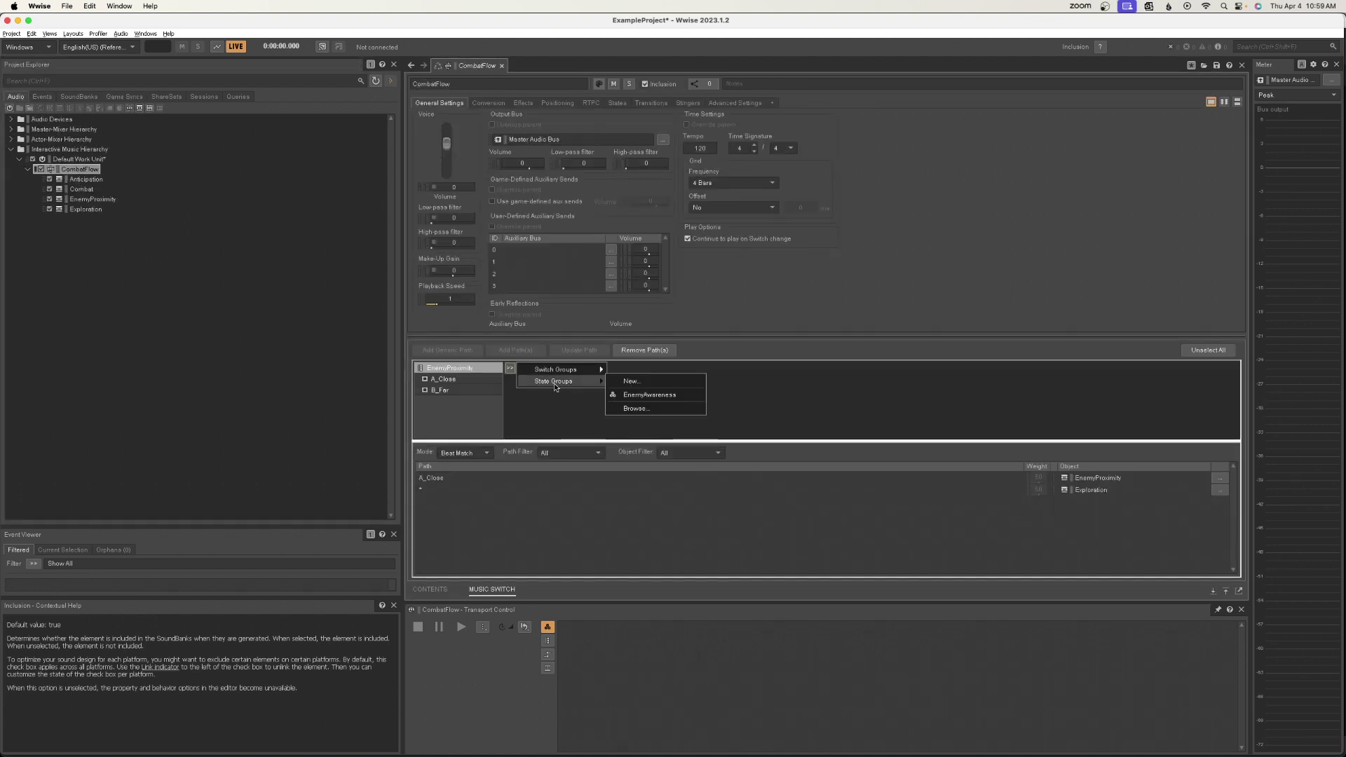
pyautogui.click(686, 394)
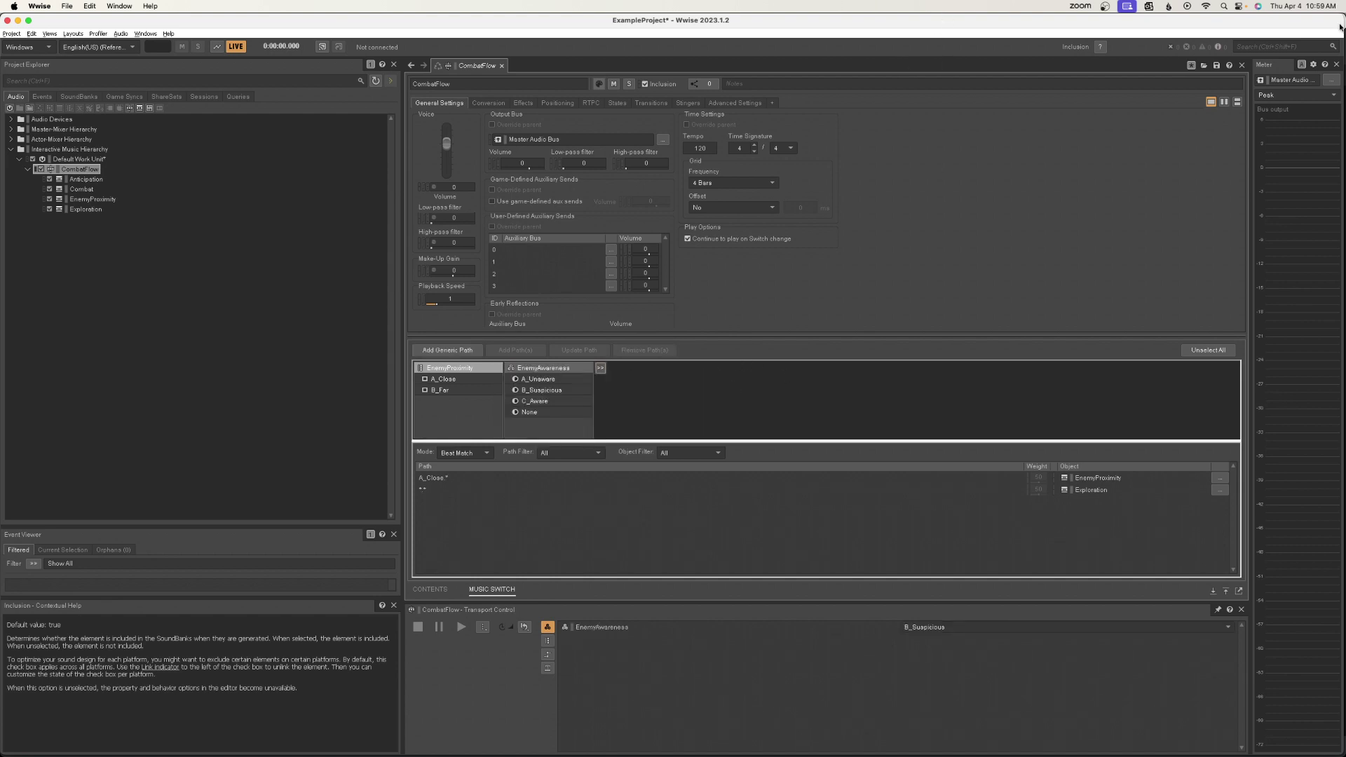
pyautogui.click(541, 370)
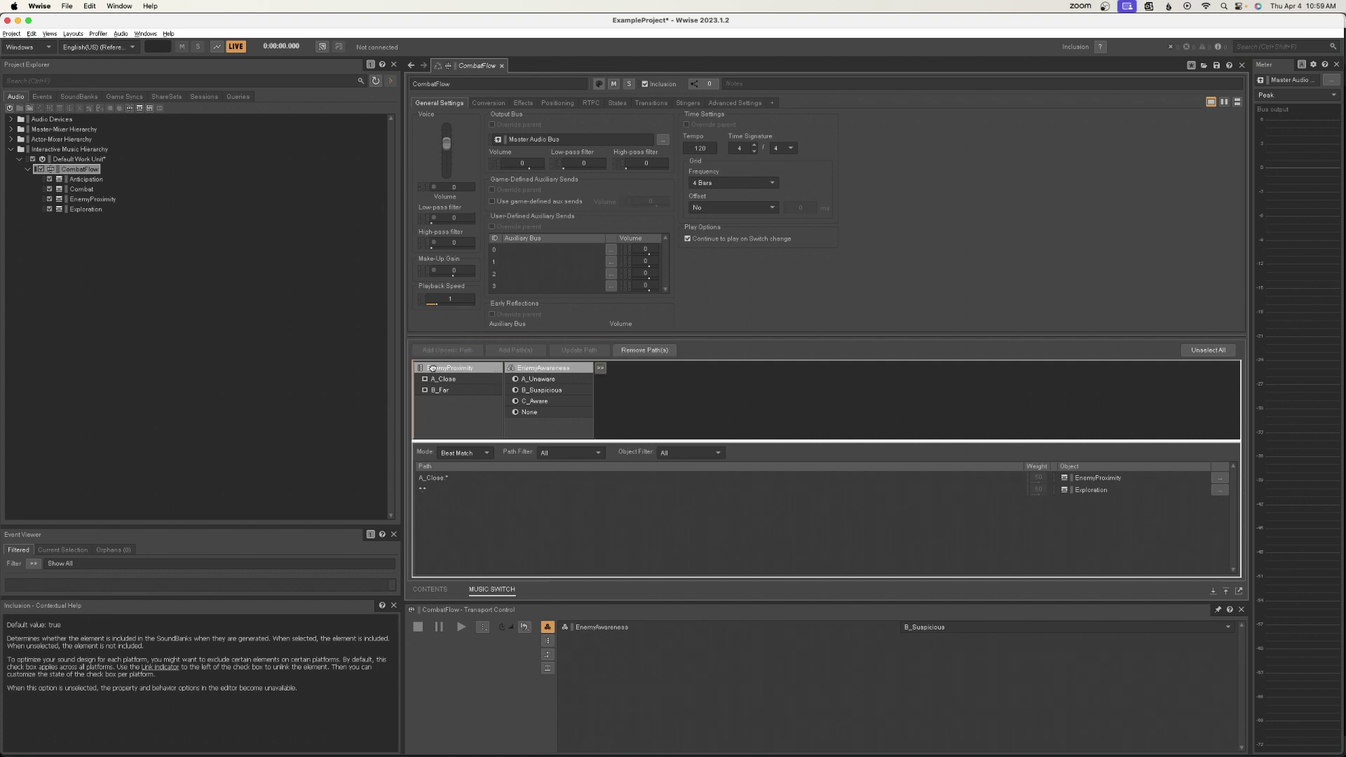
pyautogui.moveTo(415, 368); pyautogui.dragTo(419, 369)
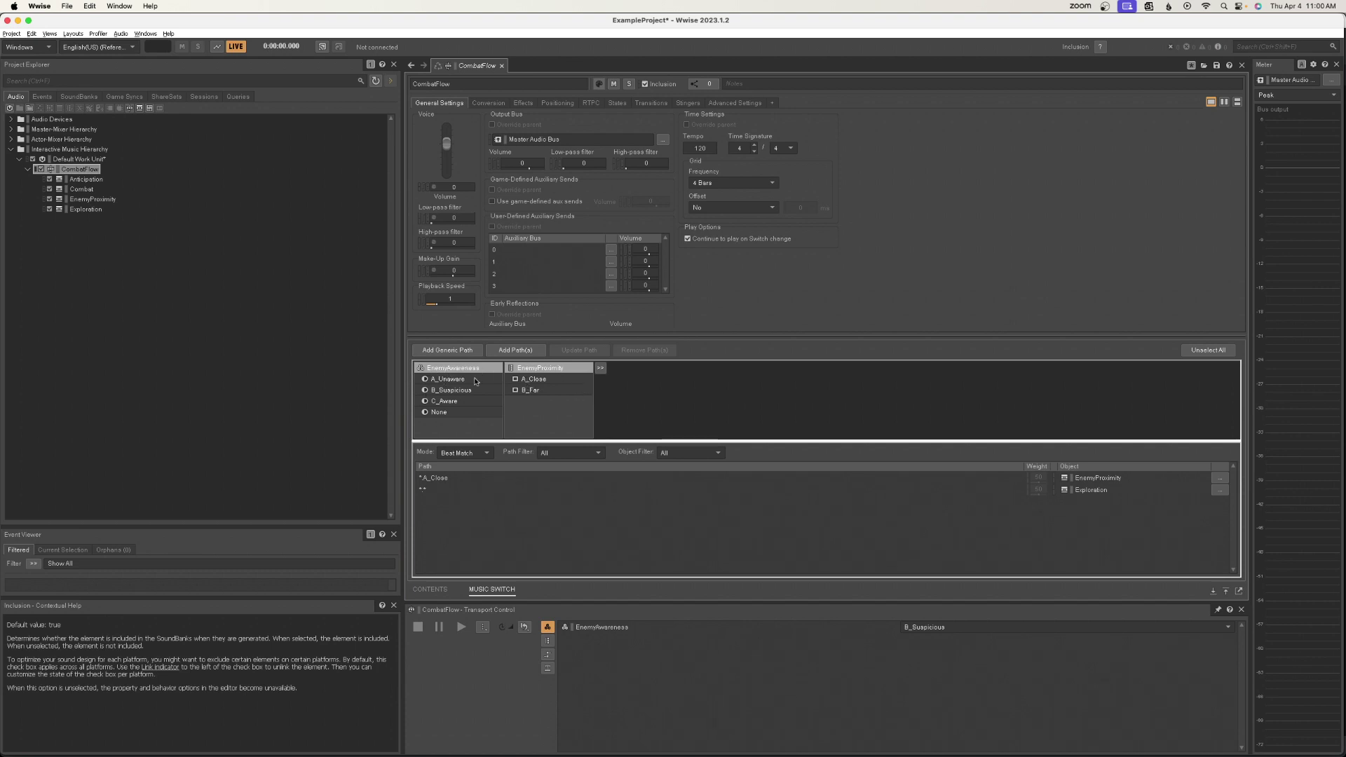
# Add a path for B_Suspicious with any EnemyProximity switch and assign the Anticipation playlist to it.
pyautogui.click(543, 387)
pyautogui.click(442, 391)
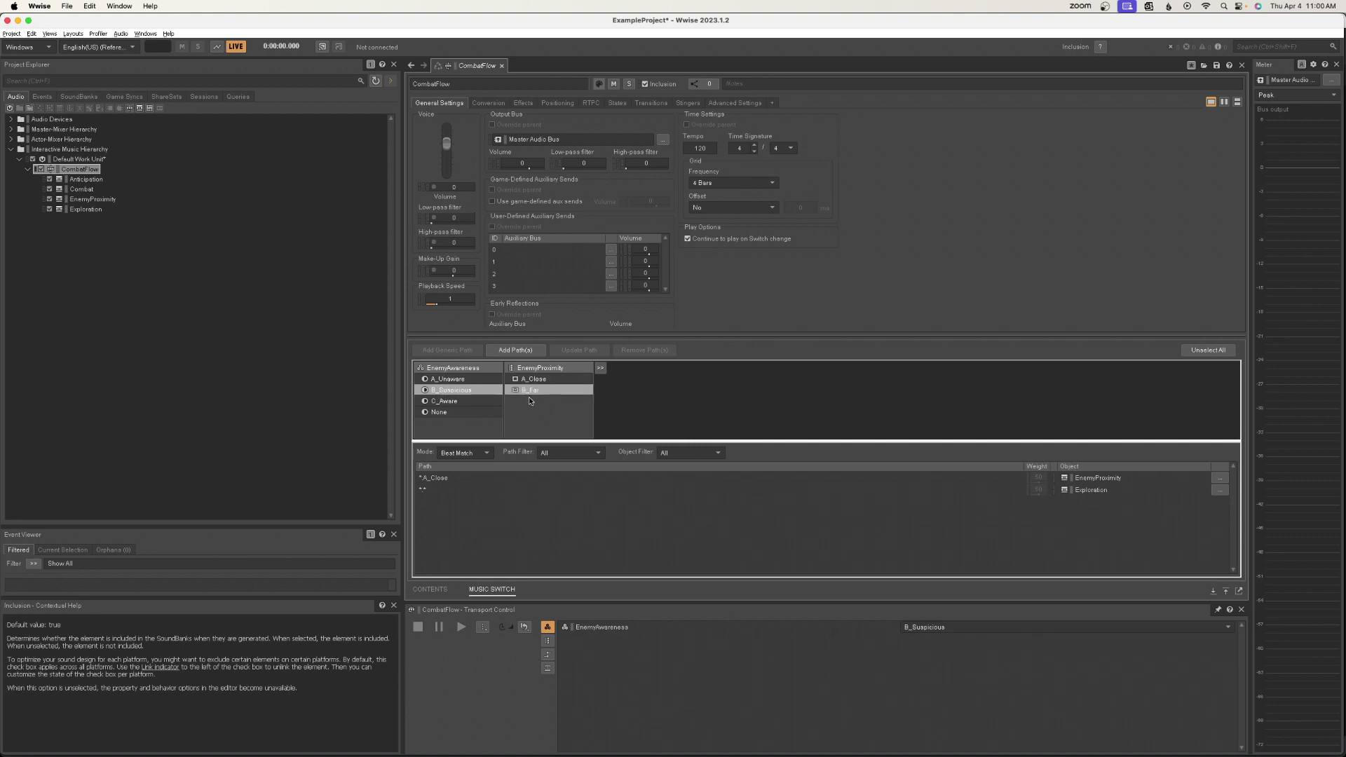
pyautogui.click(453, 402)
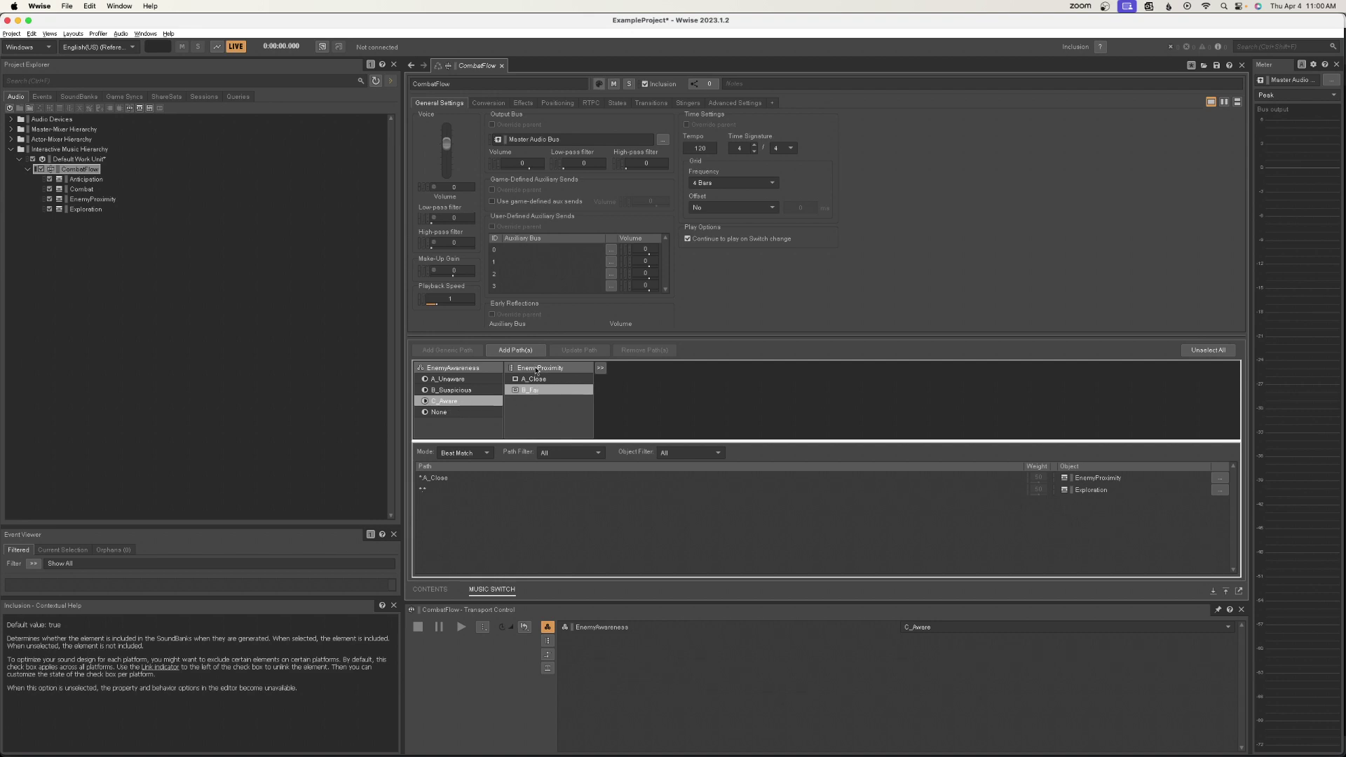
pyautogui.click(452, 391)
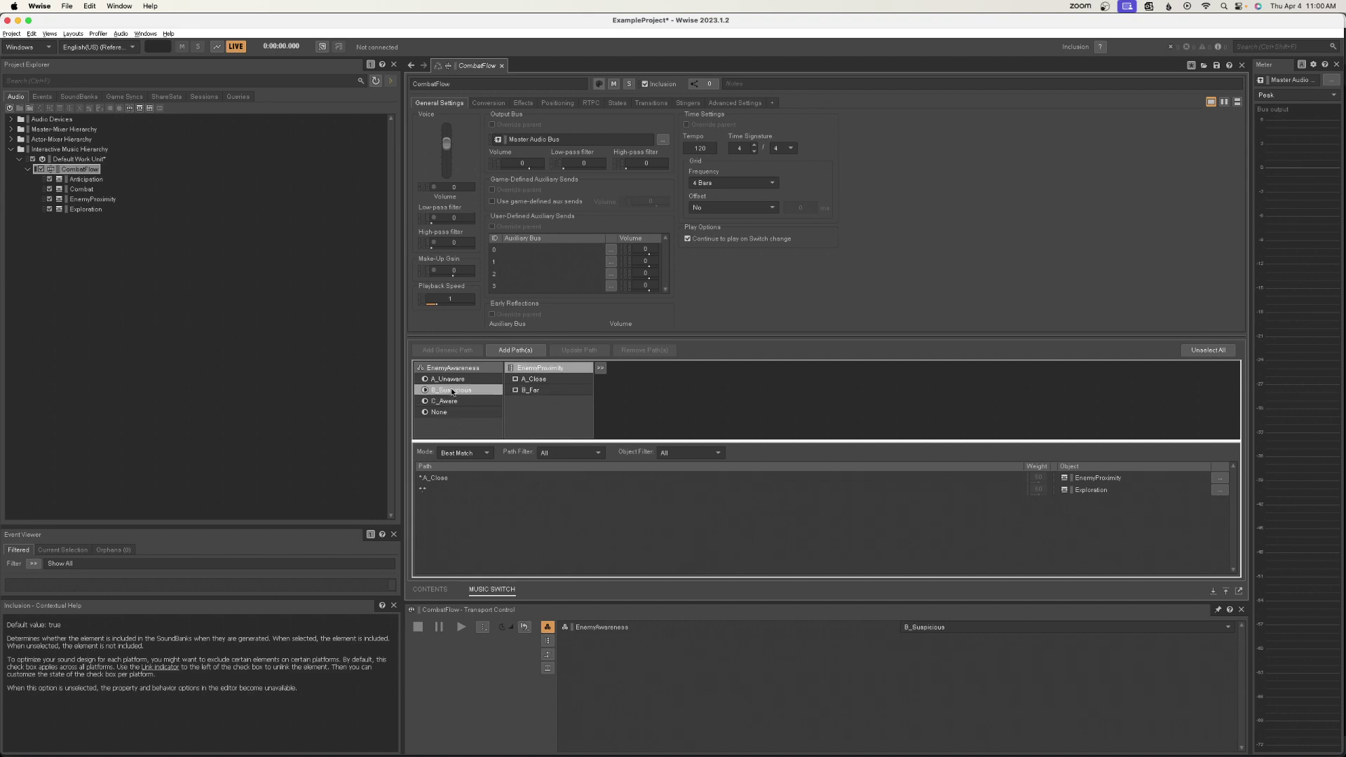
pyautogui.click(504, 352)
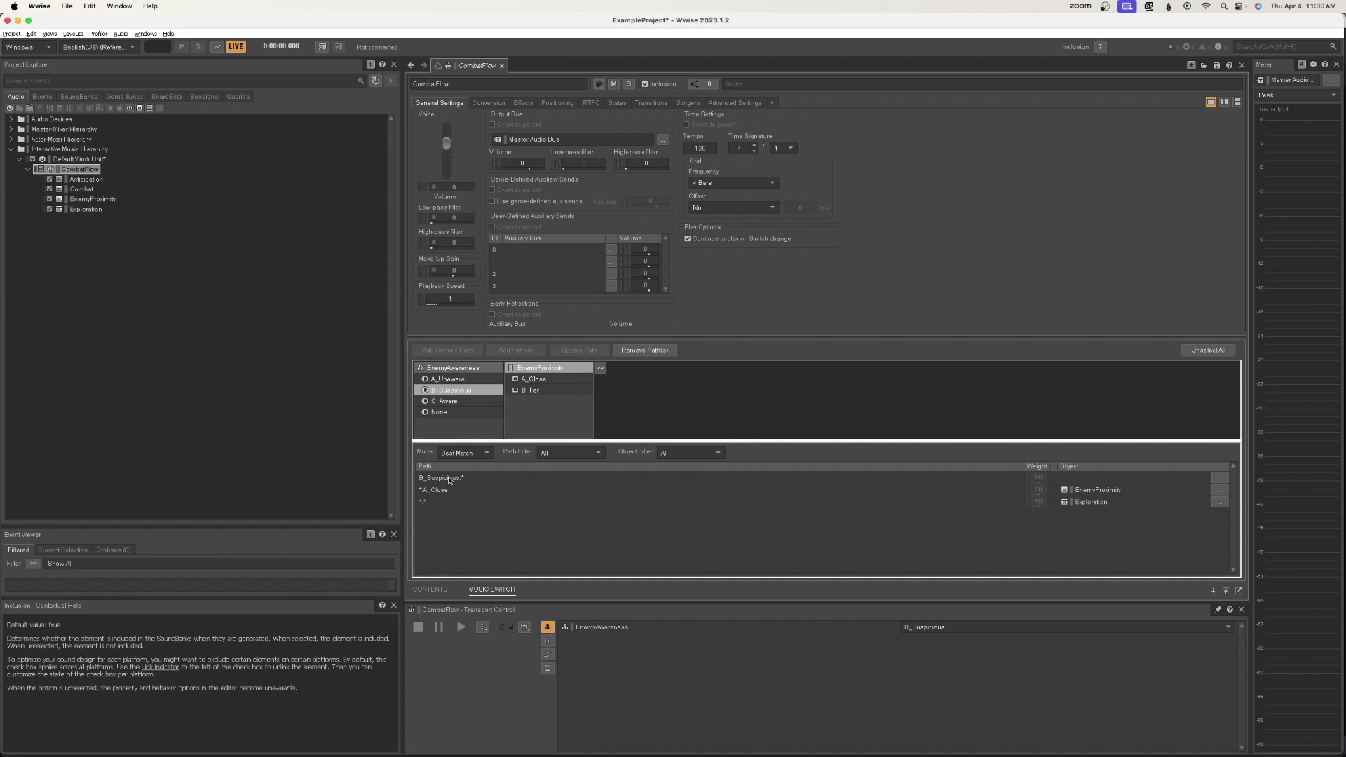
pyautogui.moveTo(86, 180); pyautogui.dragTo(1073, 482)
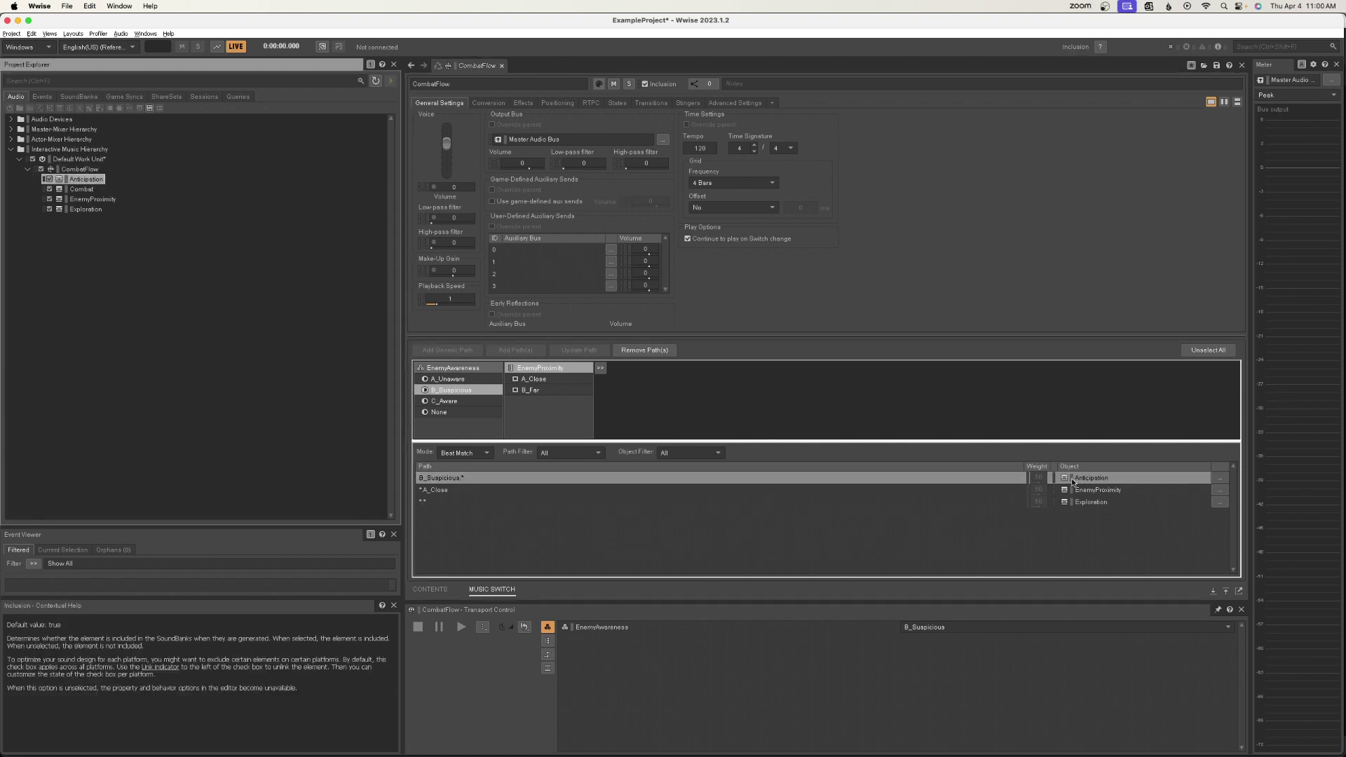
# Add a path for C_Aware with any EnemyProximity switch and assign the Combat playlist to it.
pyautogui.click(467, 403)
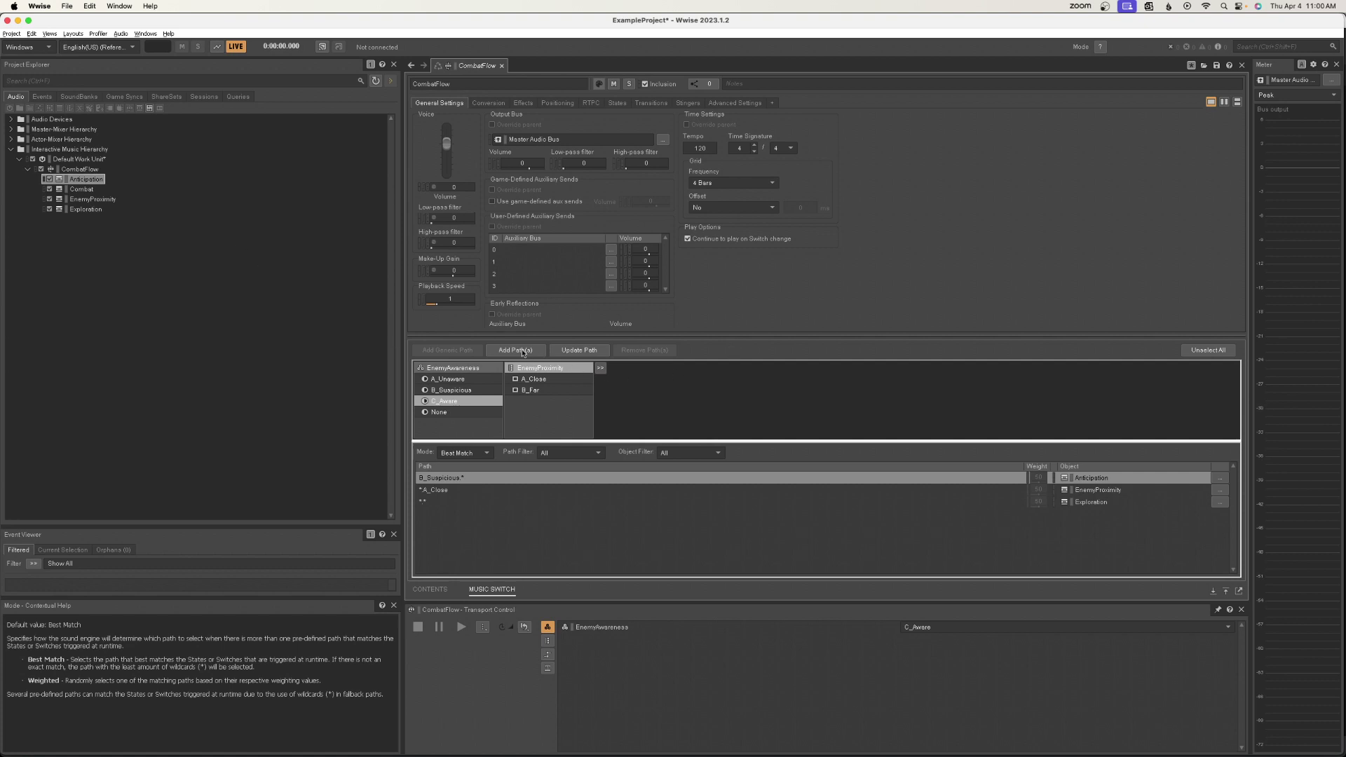
pyautogui.click(523, 353)
pyautogui.moveTo(79, 190); pyautogui.dragTo(1098, 491)
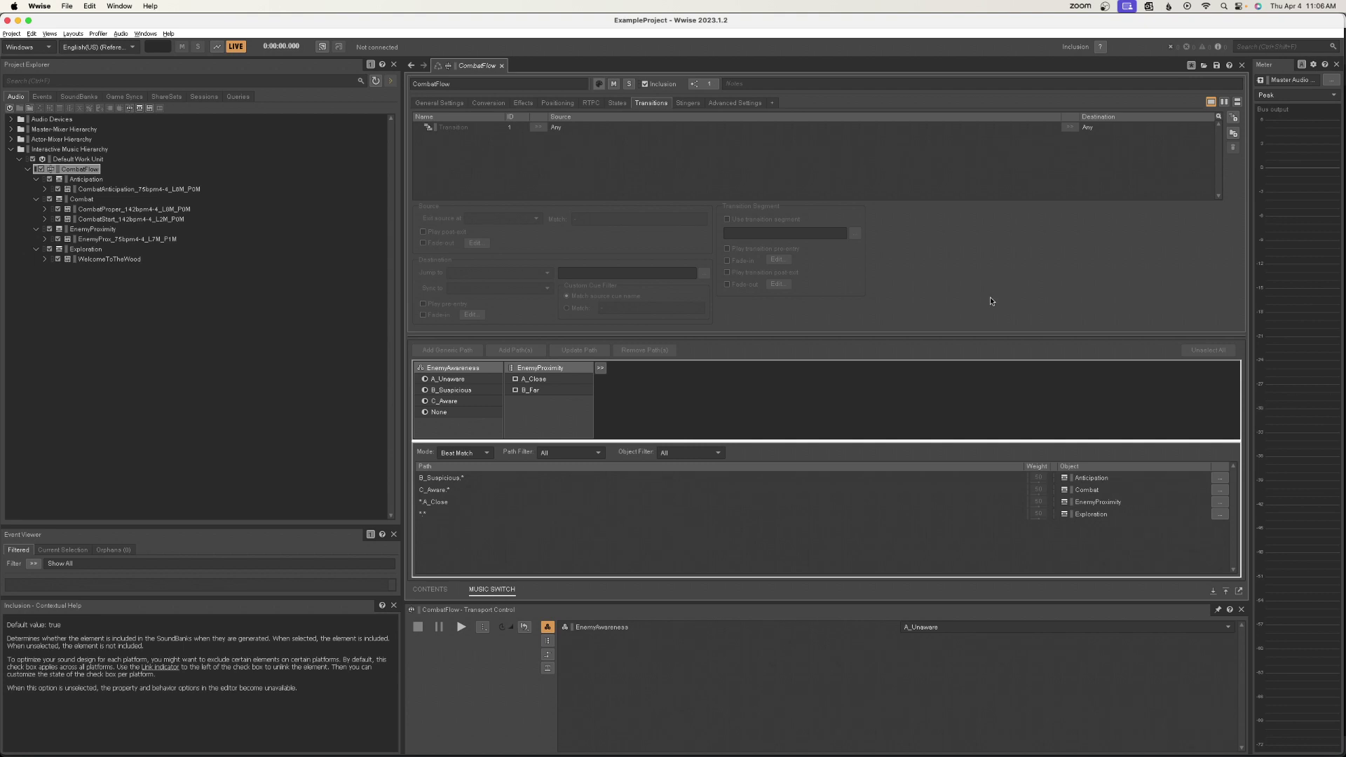
# Open the Soundcaster with CombatFlow and play it with EnemyAwareness at A_Unaware.
pyautogui.hotkey('shift', 's')
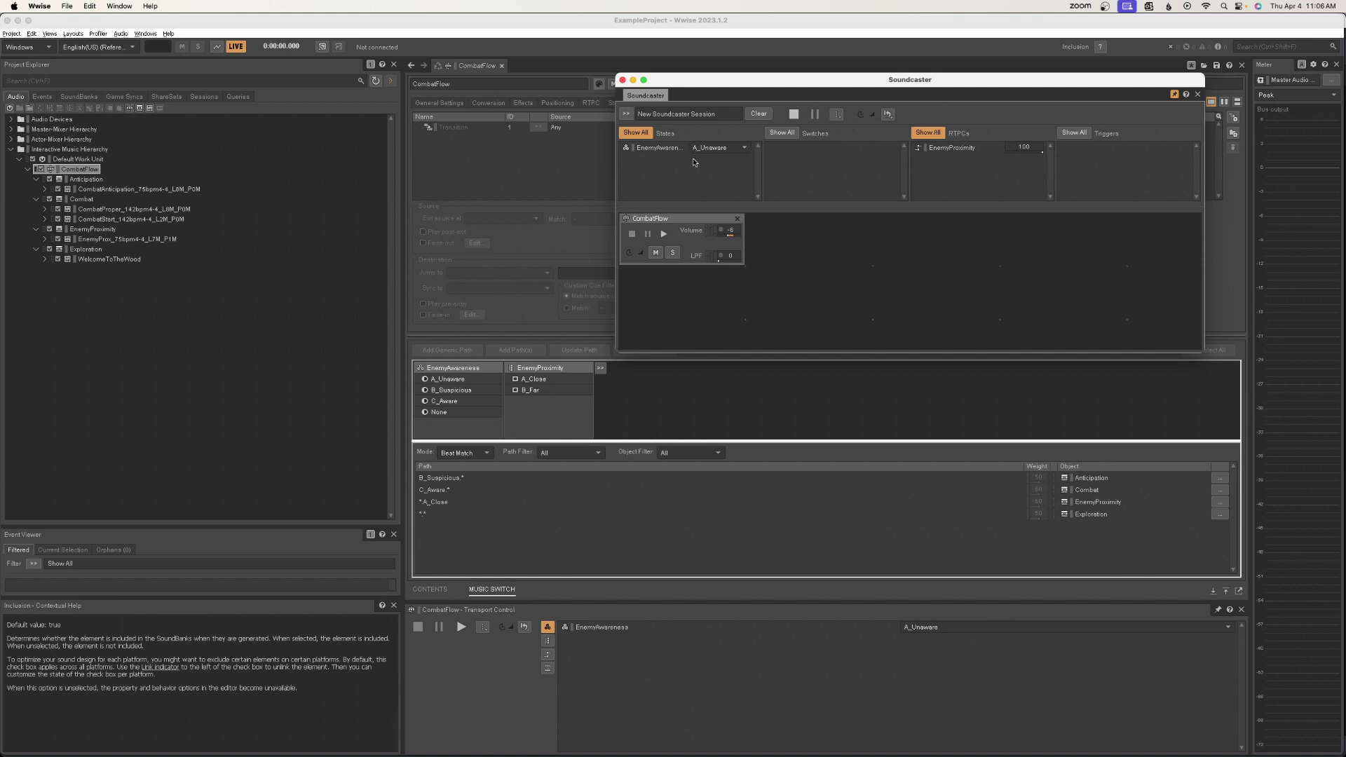
pyautogui.click(663, 234)
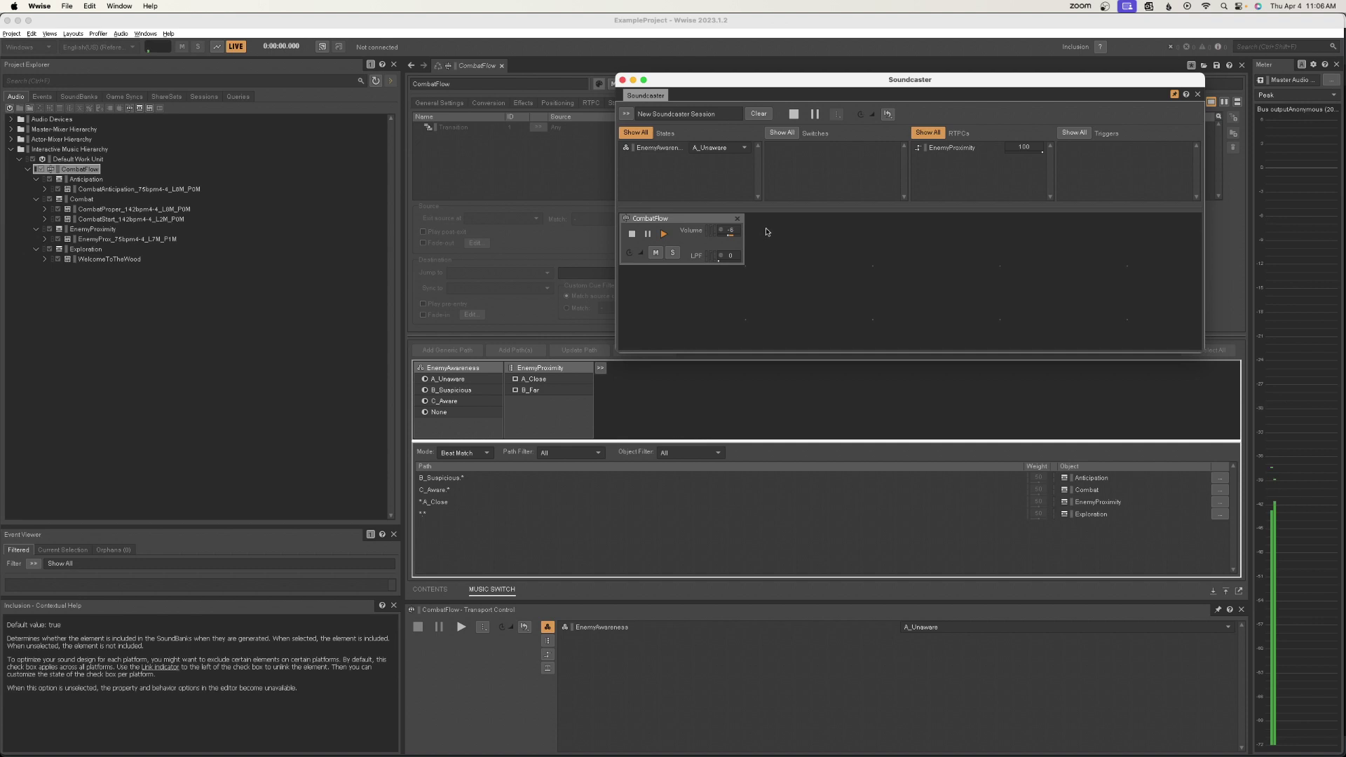
# Lower the EnemyProximity RTPC to 12 while CombatFlow plays, and compare the generic path with the A_Close path.
pyautogui.click(480, 515)
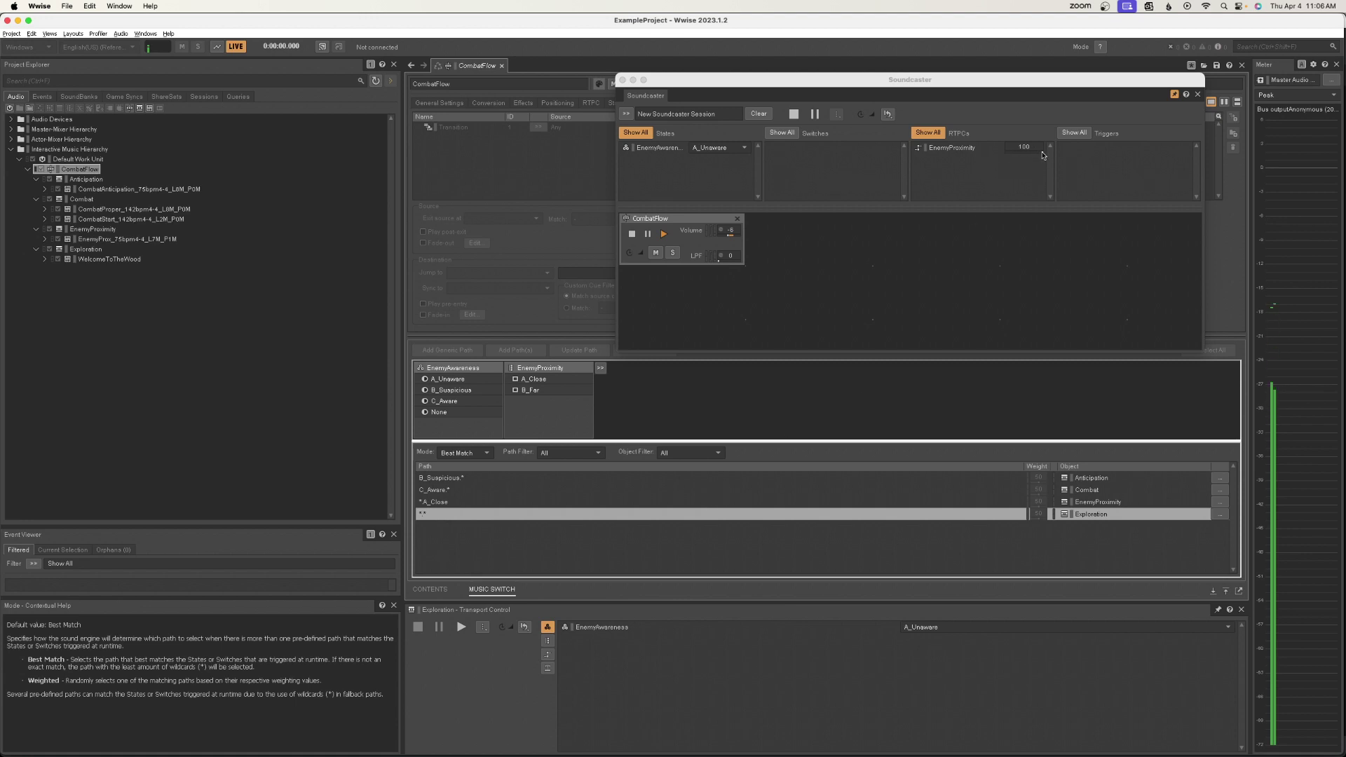
pyautogui.moveTo(1043, 156); pyautogui.dragTo(986, 160)
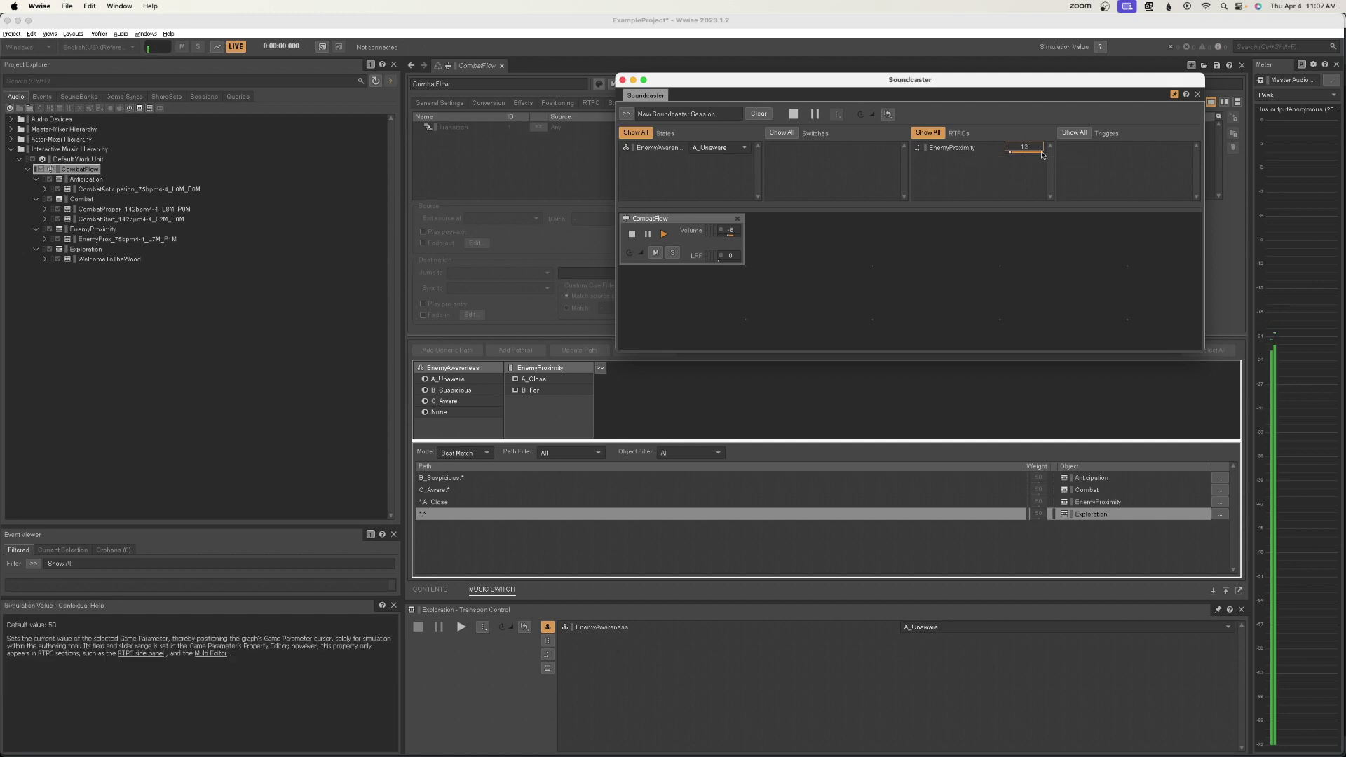
pyautogui.click(477, 503)
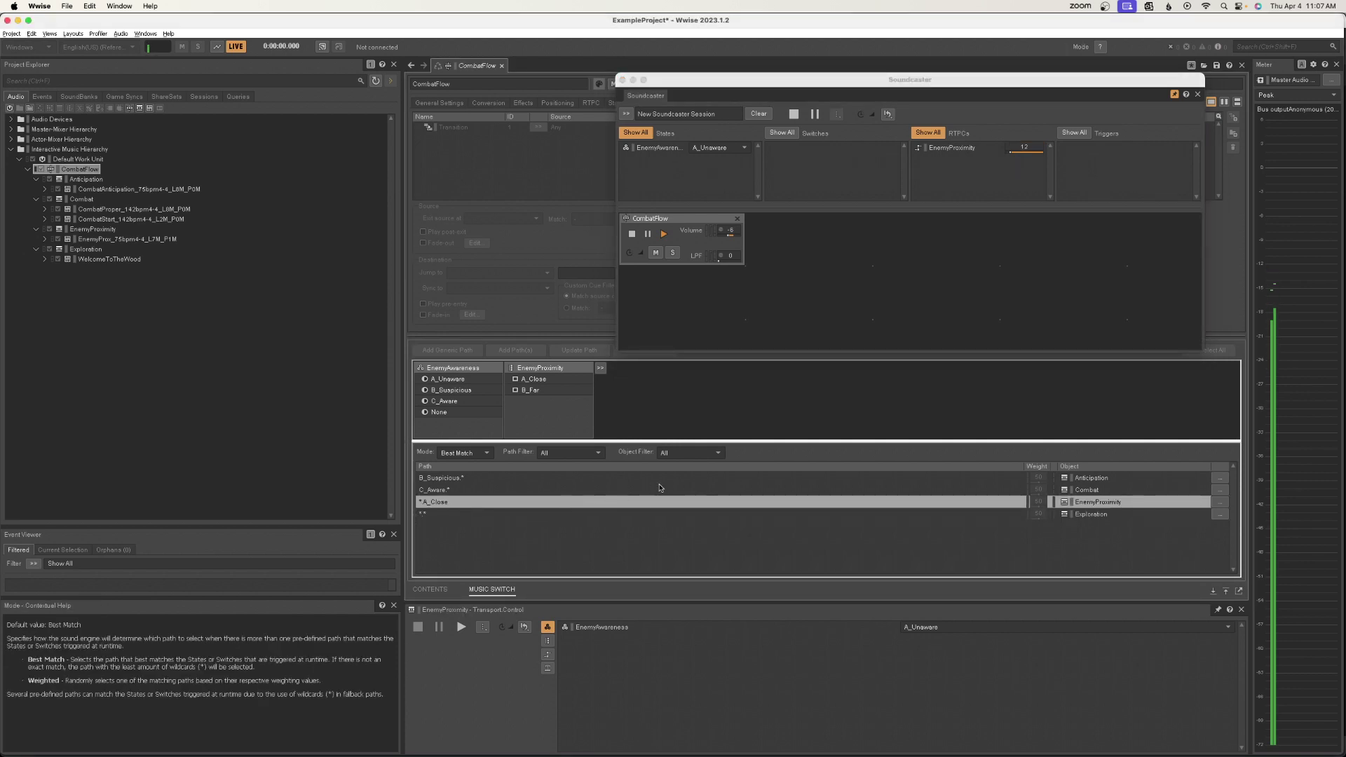
# Switch the EnemyAwareness state to B_Suspicious during playback and highlight its matching path for the Anticipation playlist.
pyautogui.click(741, 149)
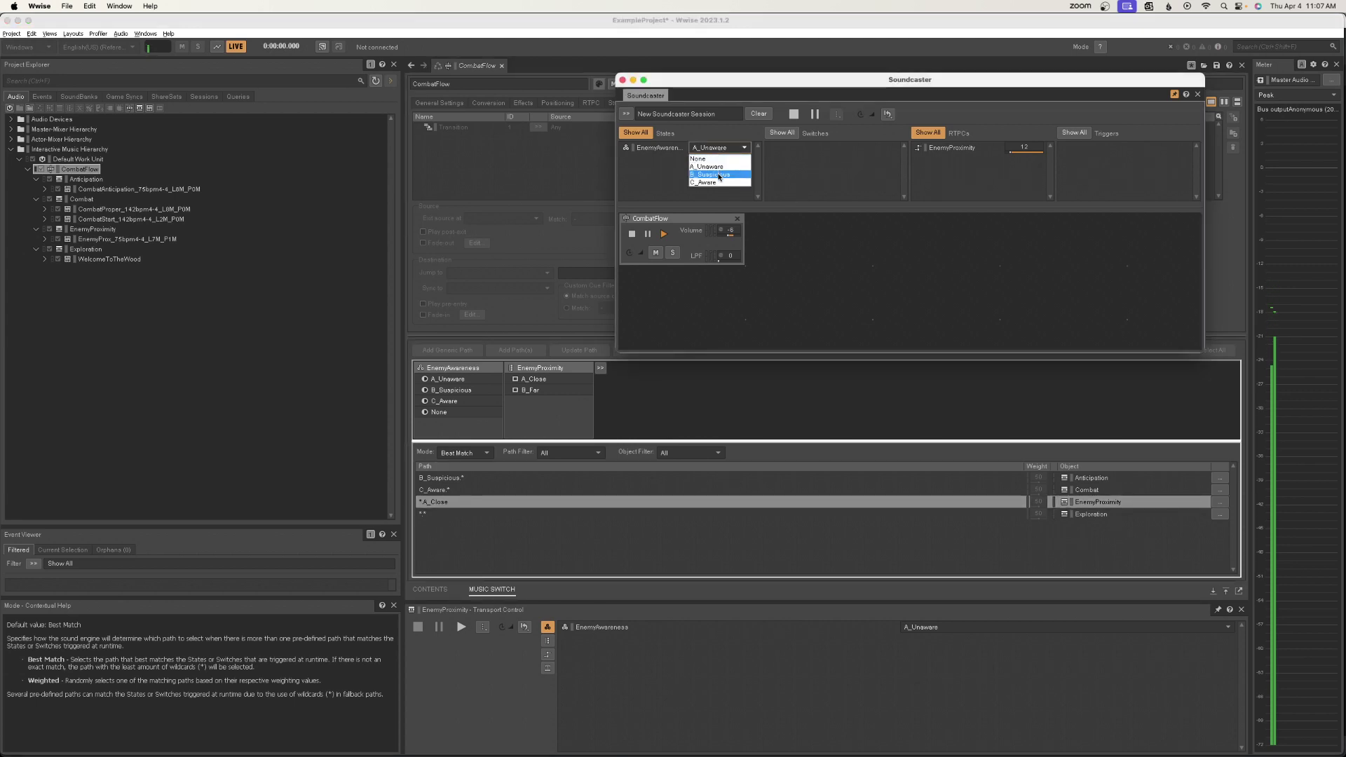
pyautogui.click(719, 175)
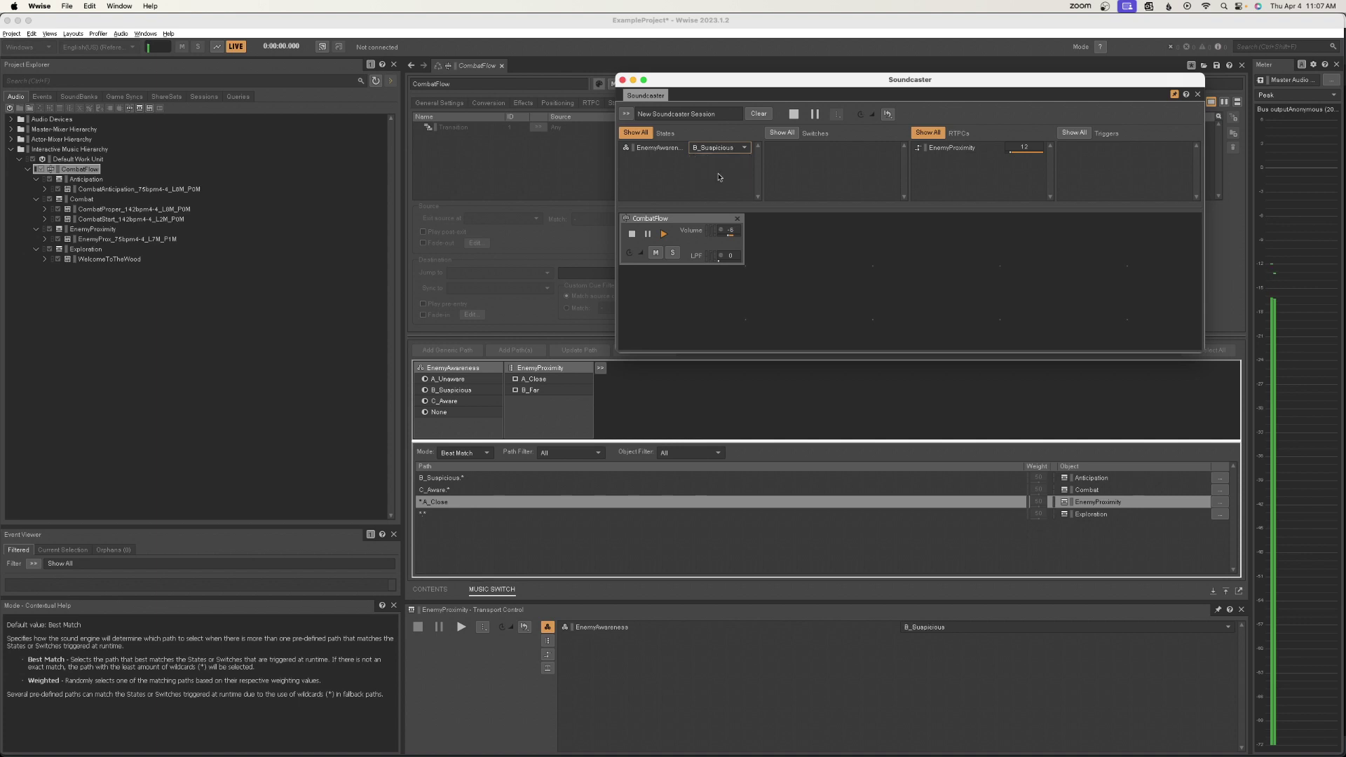
pyautogui.click(476, 479)
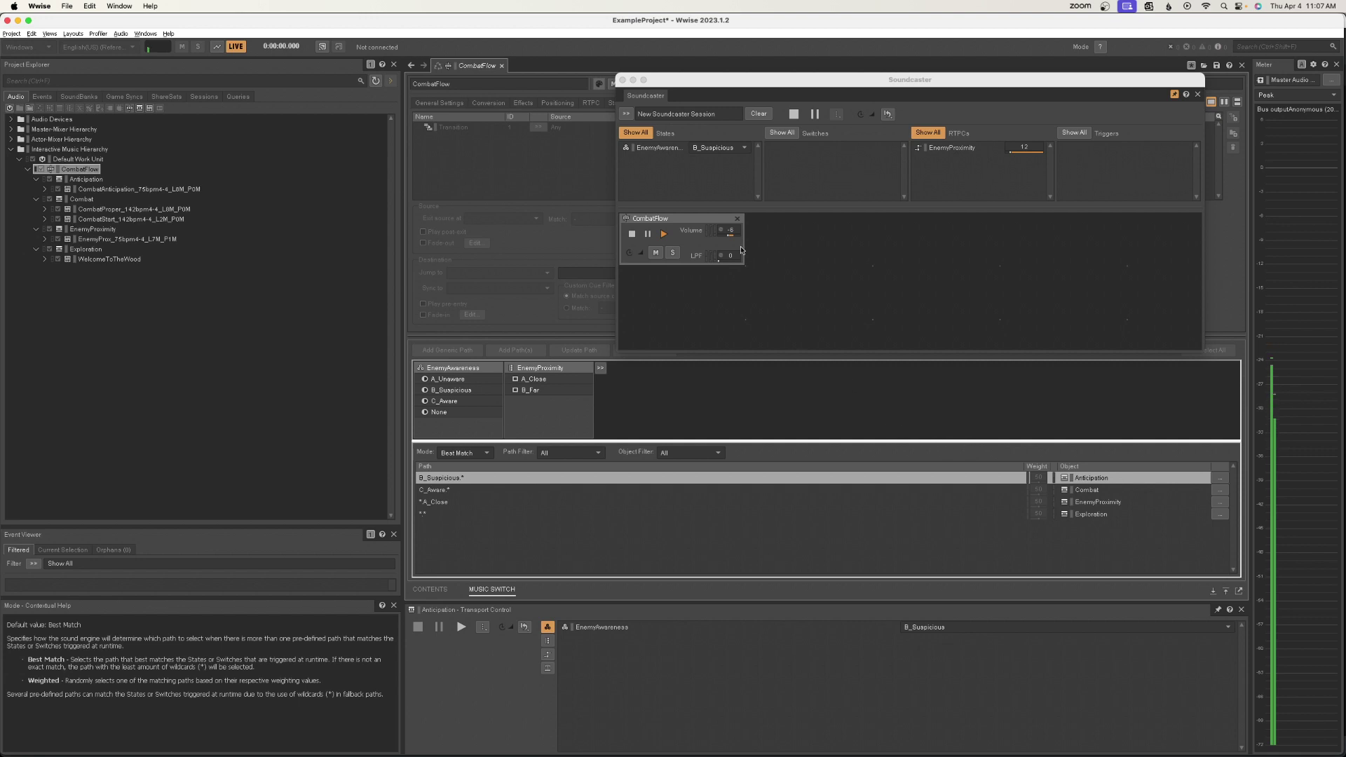
# Switch the EnemyAwareness state to C_Aware, highlight its matching Combat path, and stop the Soundcaster playback.
pyautogui.click(725, 148)
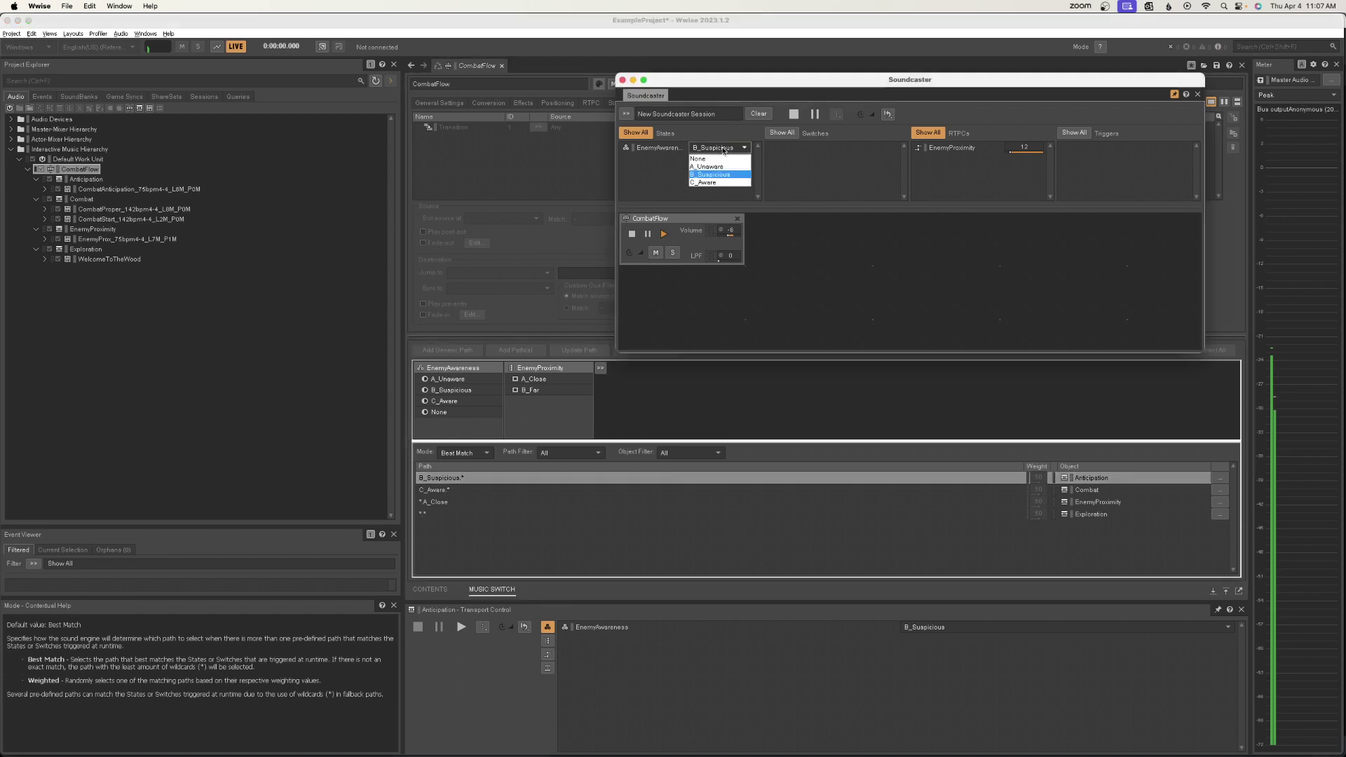
pyautogui.click(719, 183)
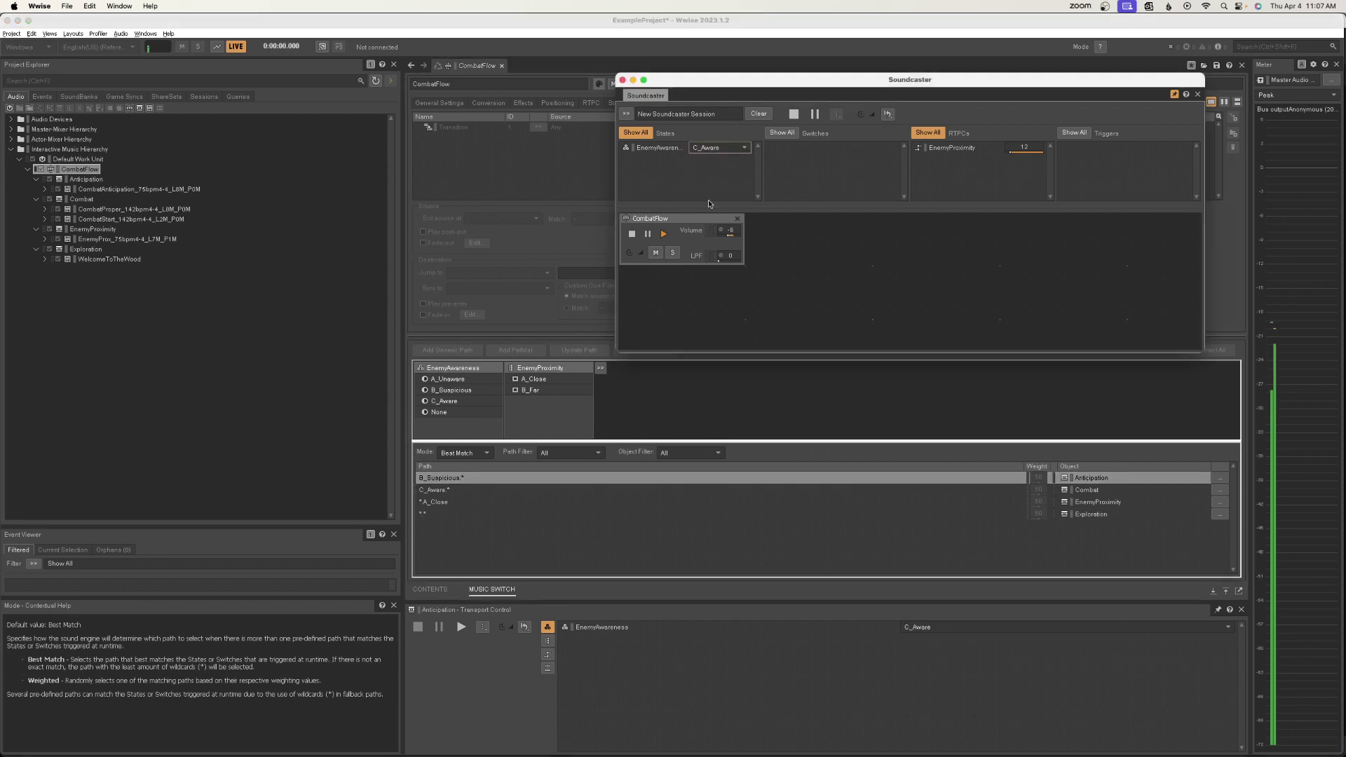
pyautogui.click(444, 491)
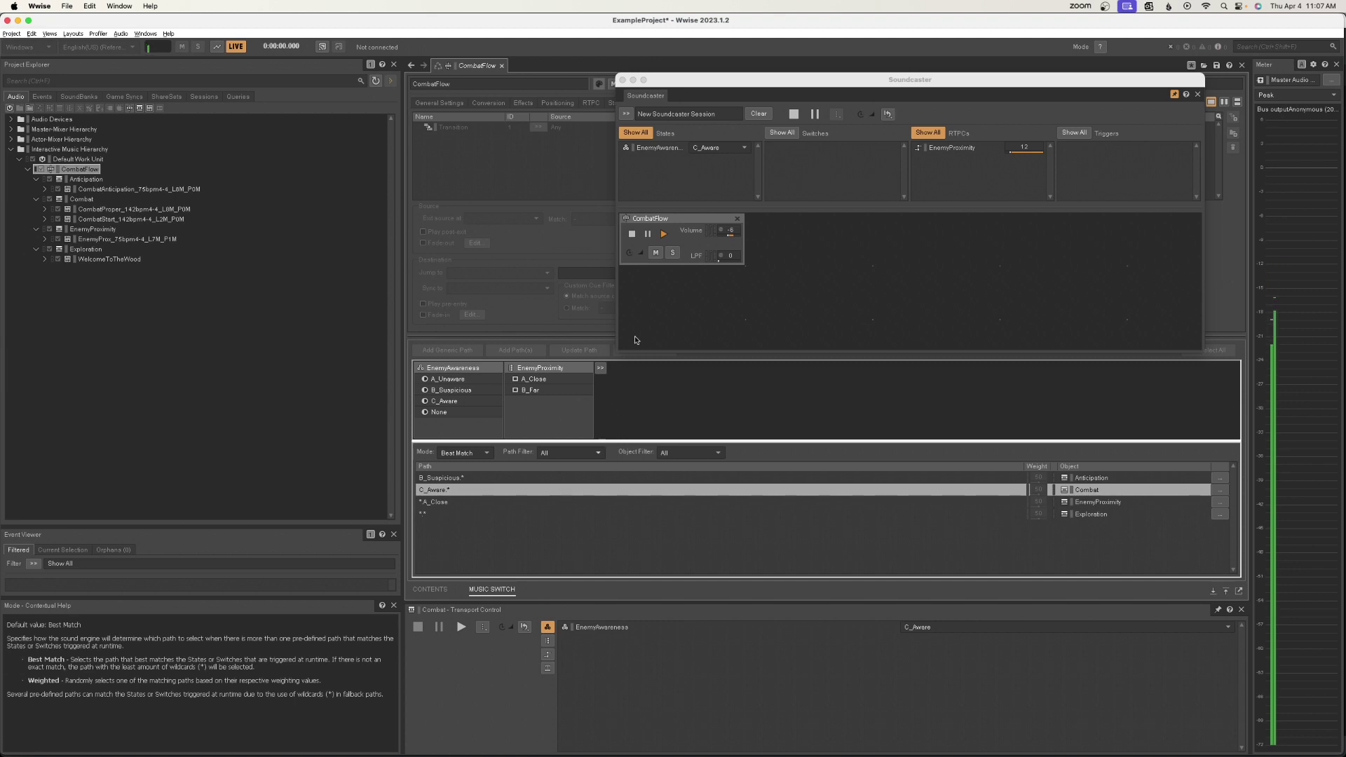
pyautogui.click(794, 115)
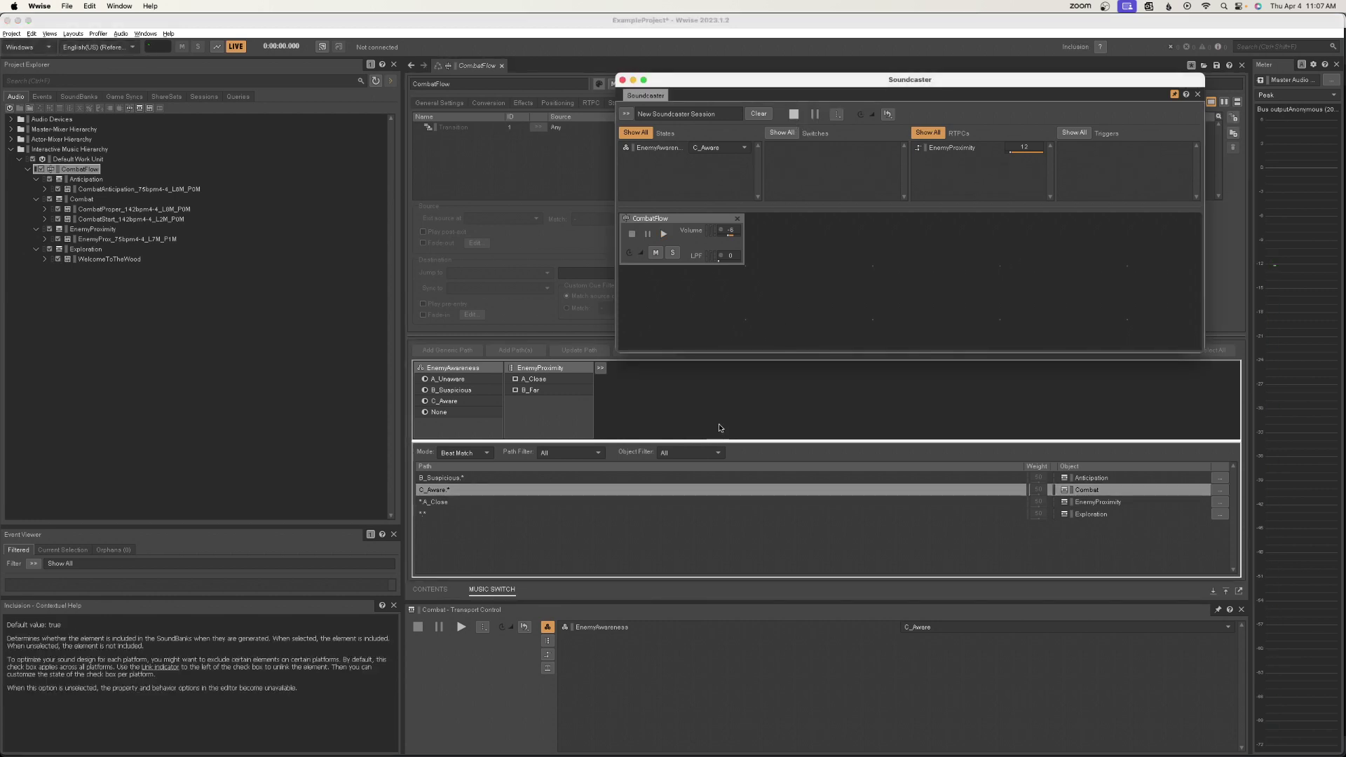
# Review the generic, A_Close, B_Suspicious and C_Aware paths in turn with their assigned playlists.
pyautogui.click(547, 515)
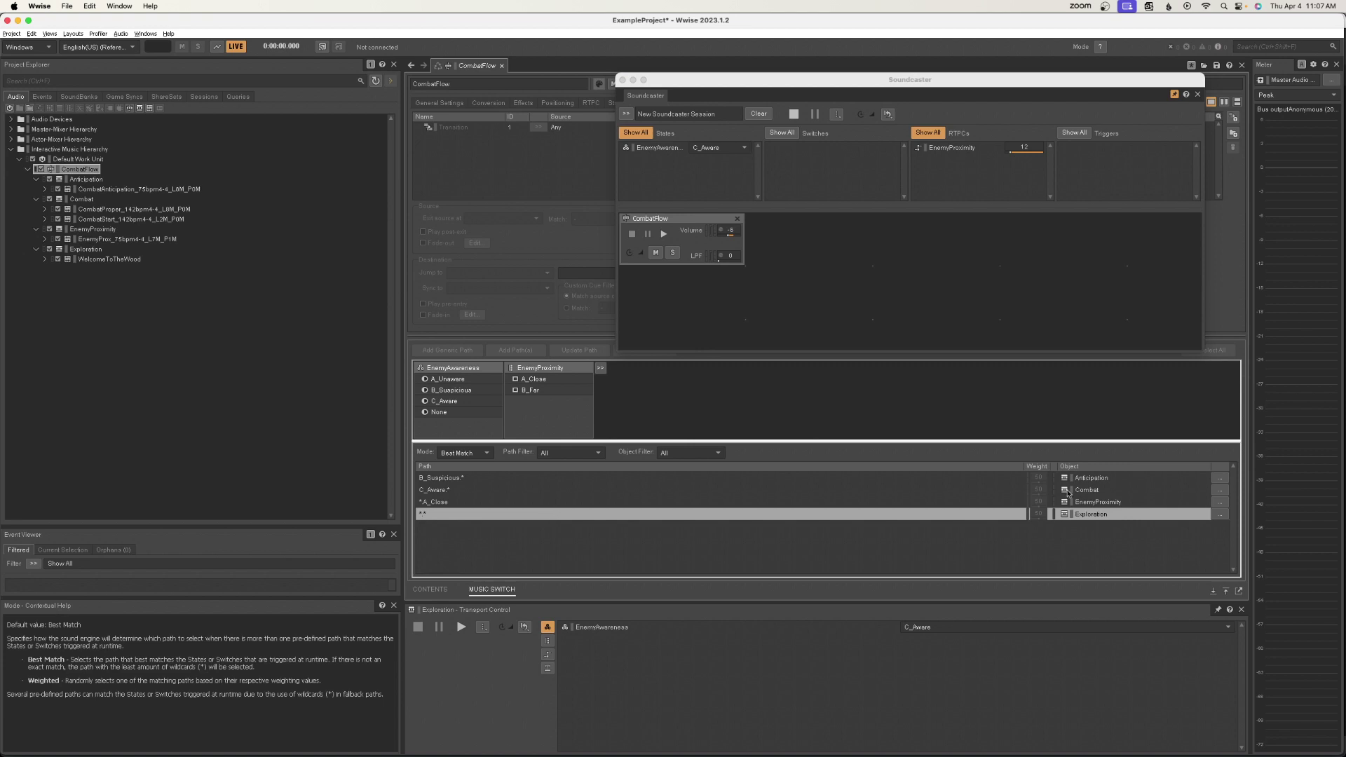
pyautogui.click(990, 503)
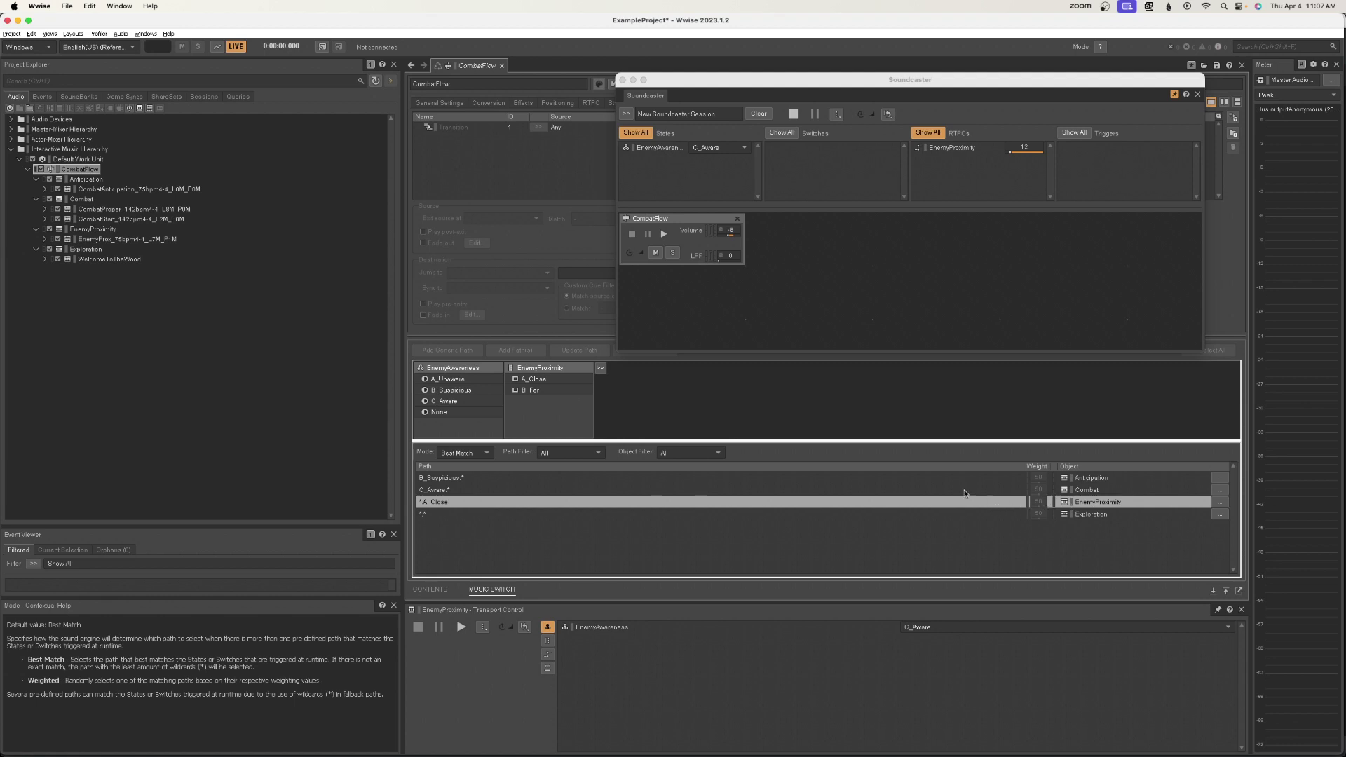
pyautogui.click(817, 479)
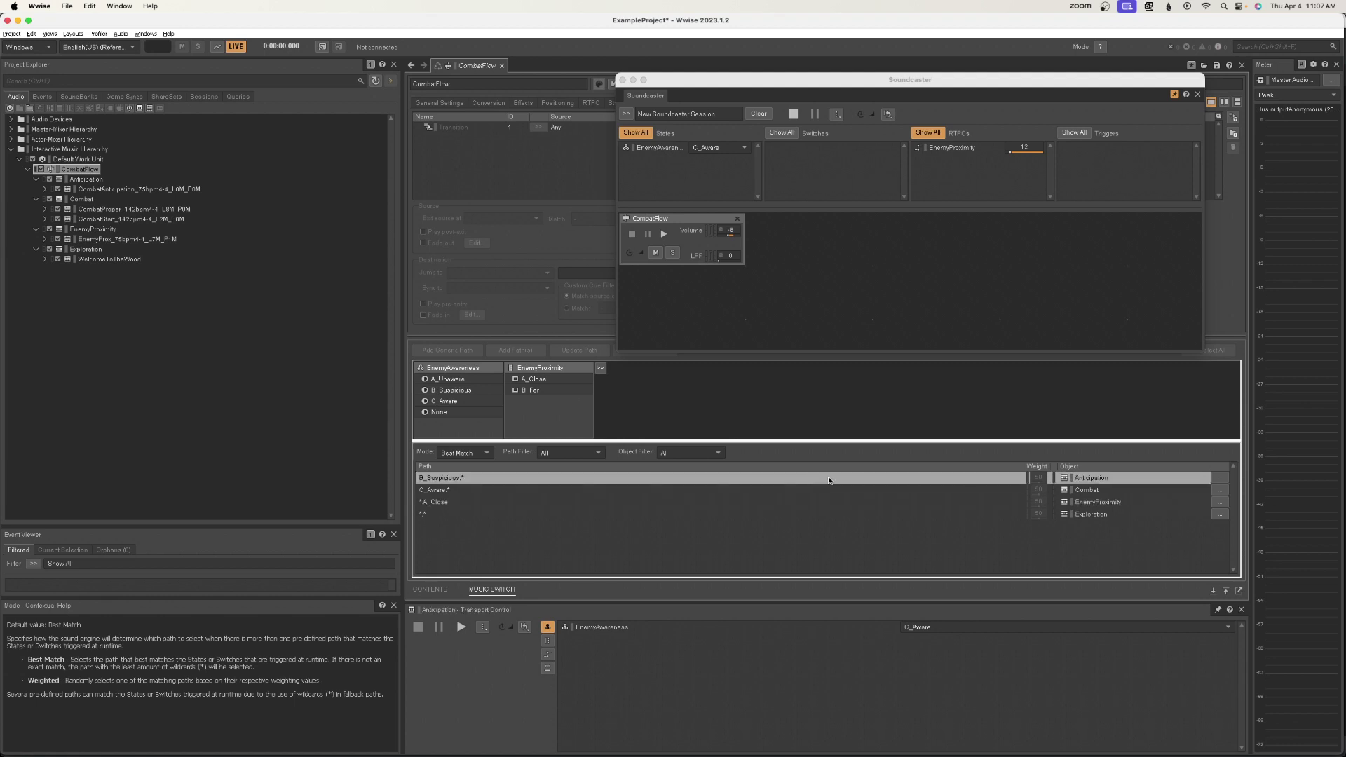
pyautogui.click(526, 490)
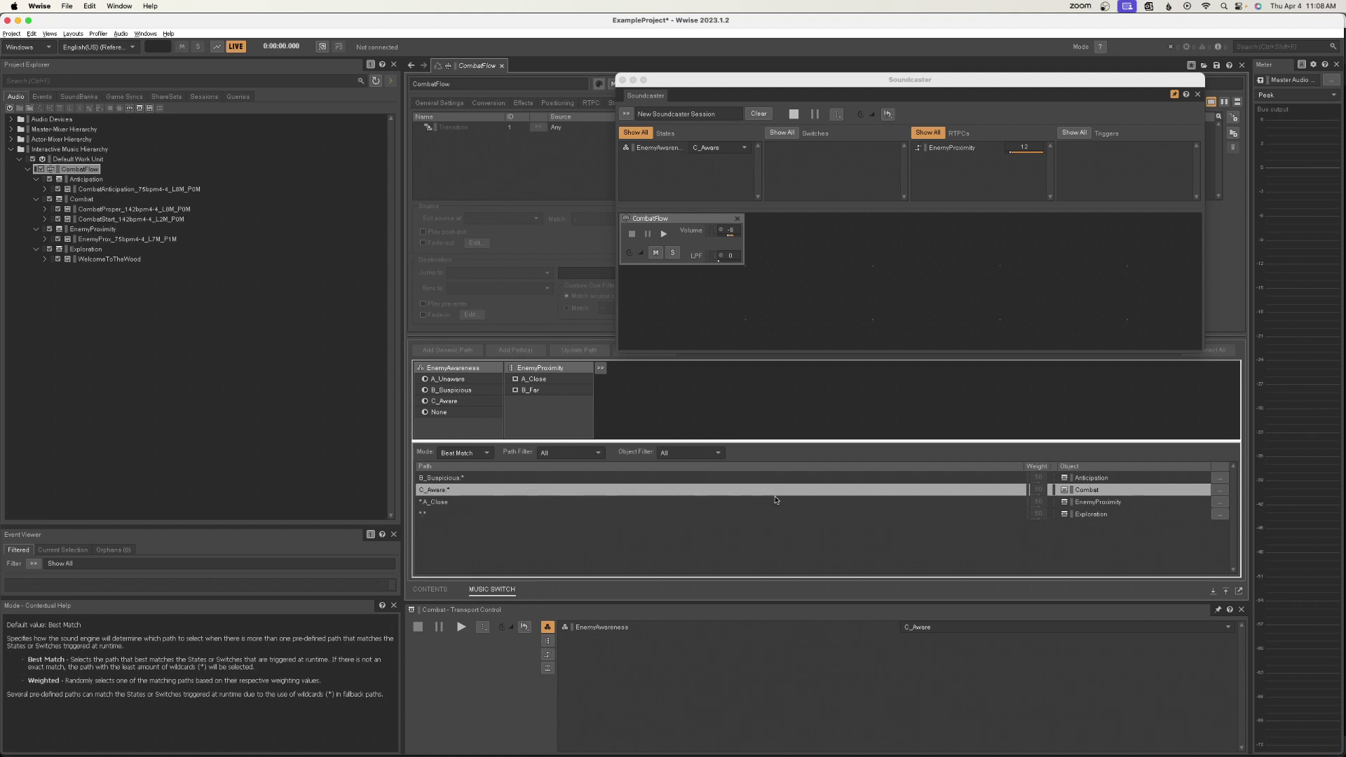